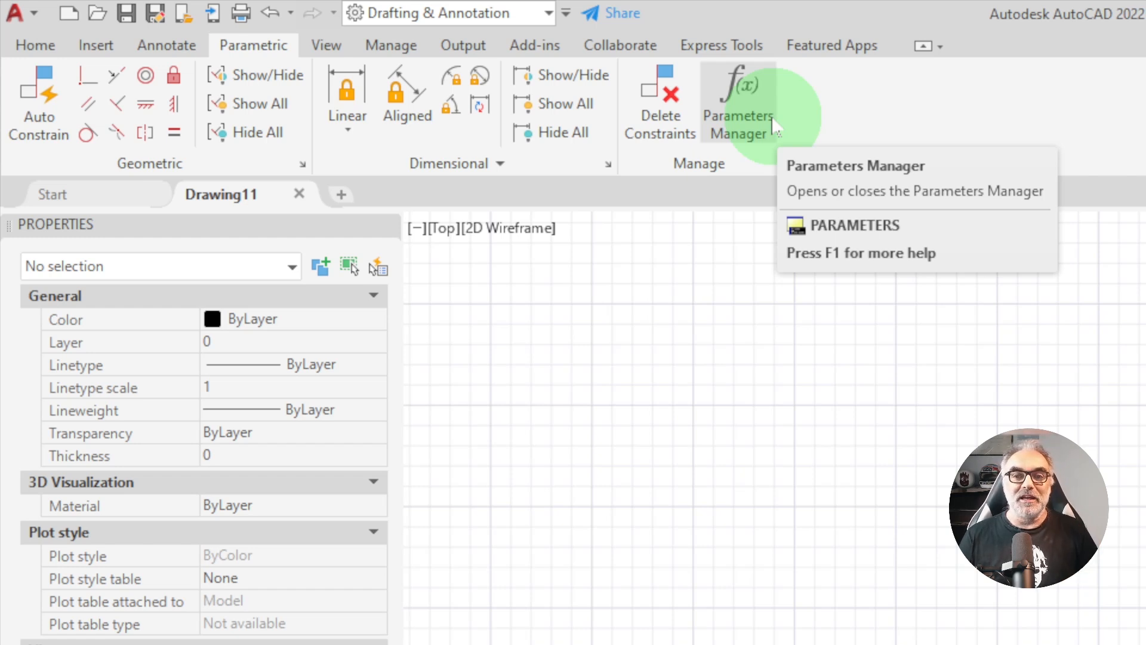
Step: Draw two separate diagonal lines, a steep one and a shallower one rising to its right
text(l)
key(Return)
click(609, 266)
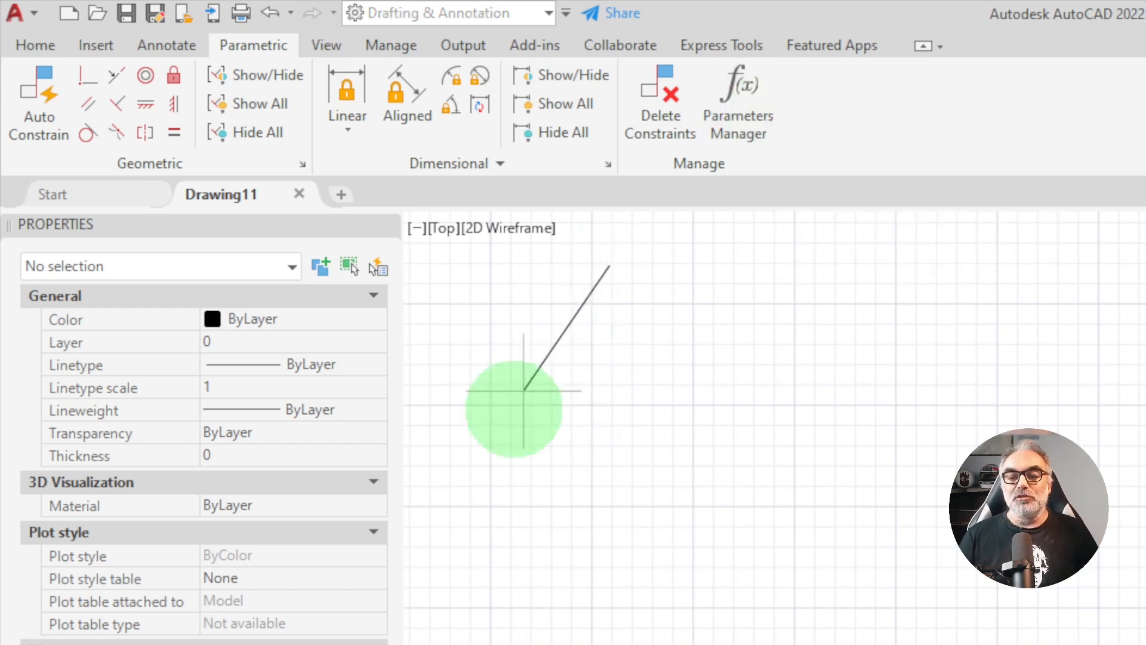
click(512, 477)
key(Return)
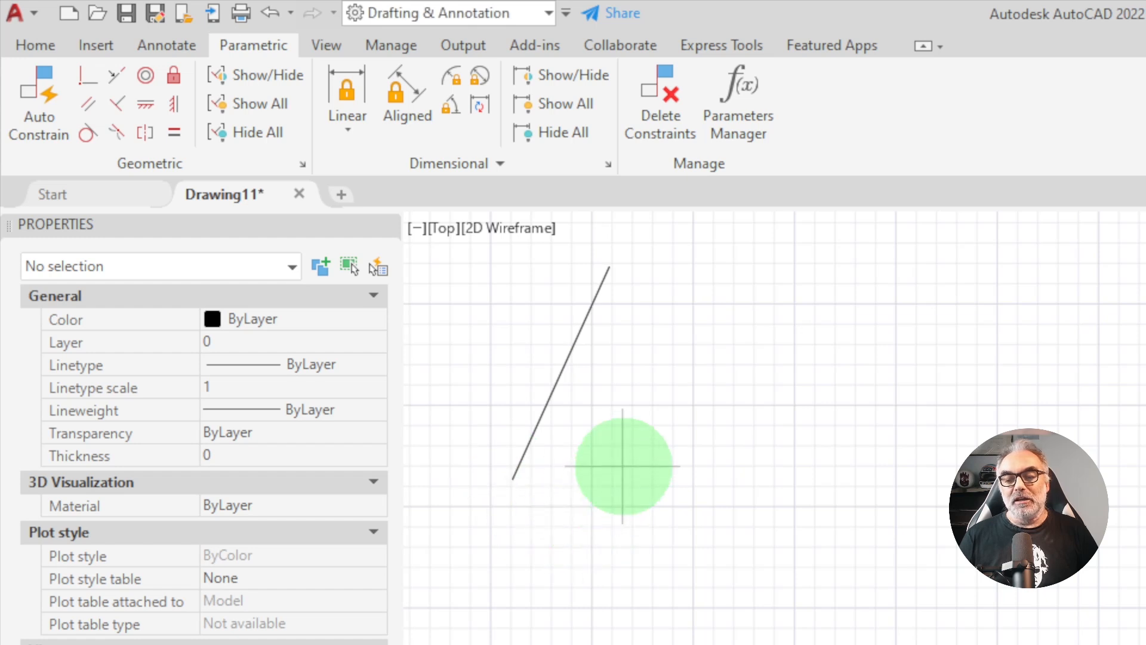
key(Return)
click(623, 465)
click(866, 343)
key(Return)
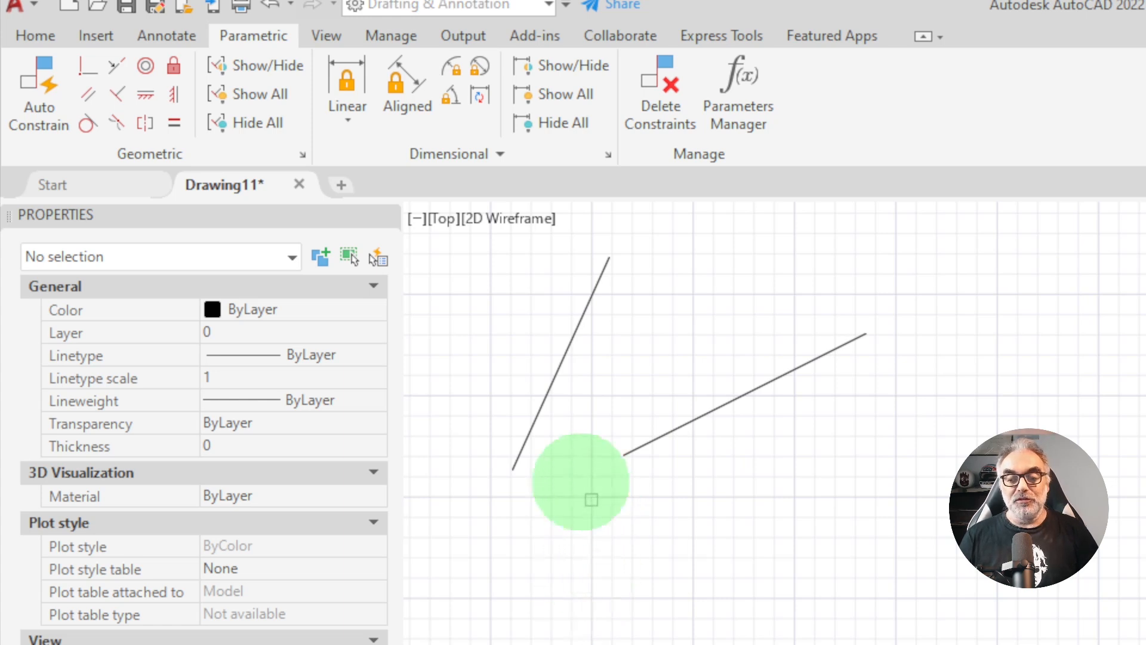
Step: Join the two lines at a sharp lower corner and move the shallower line away, down and to the right of the steep one
click(532, 434)
click(638, 448)
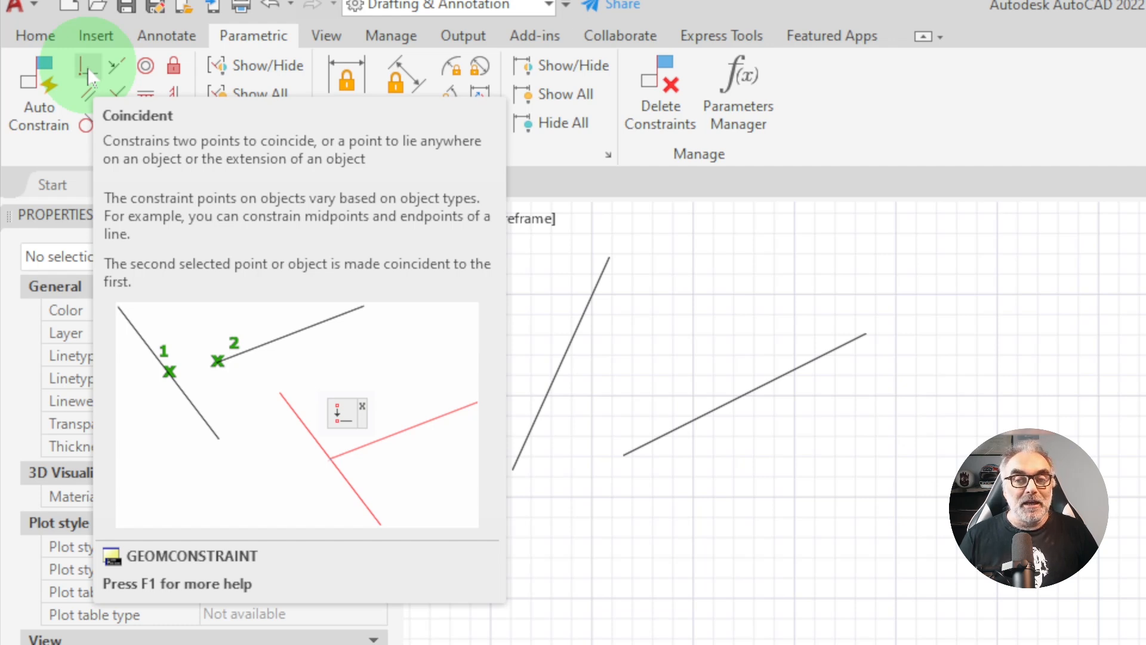
click(88, 74)
click(722, 397)
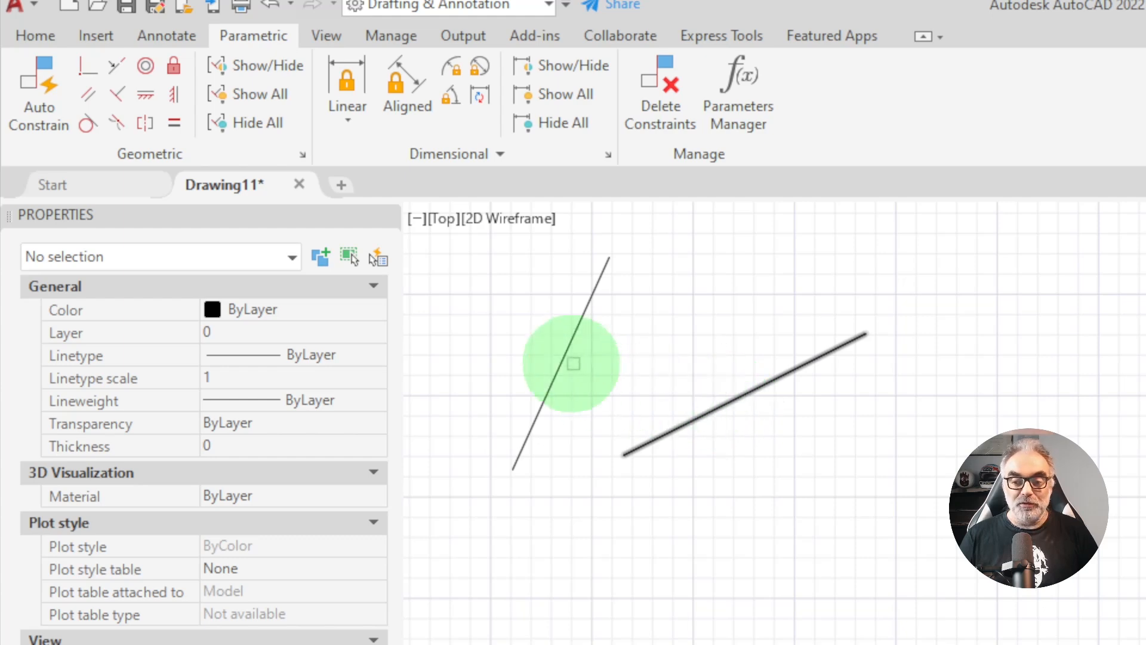
click(564, 353)
click(689, 424)
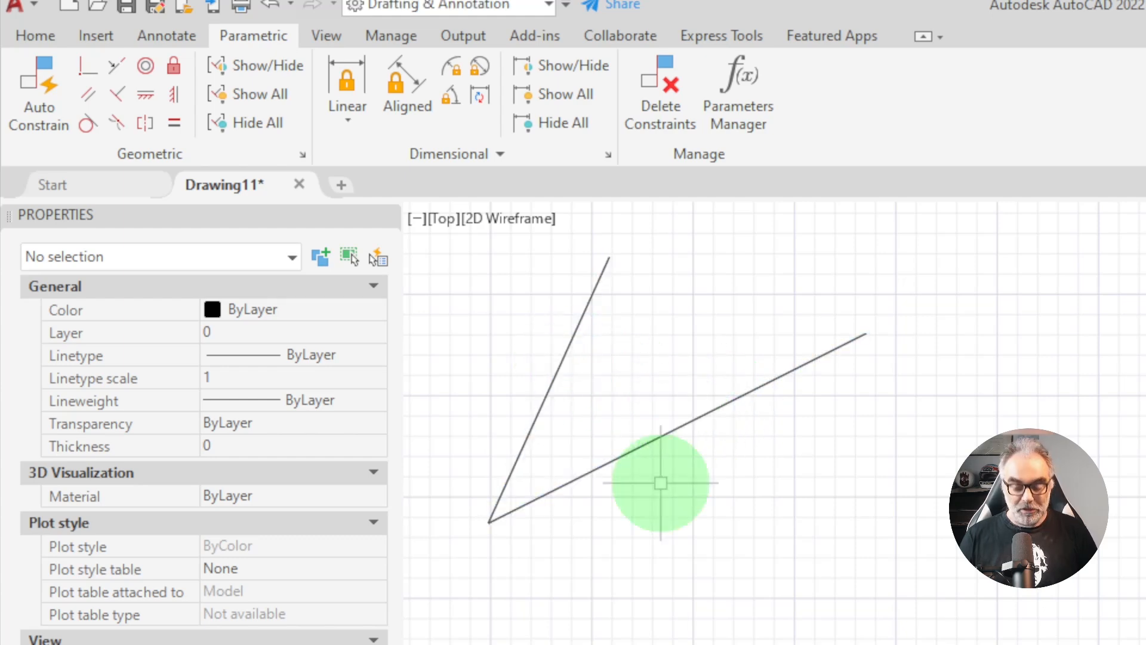
drag(660, 481, 718, 385)
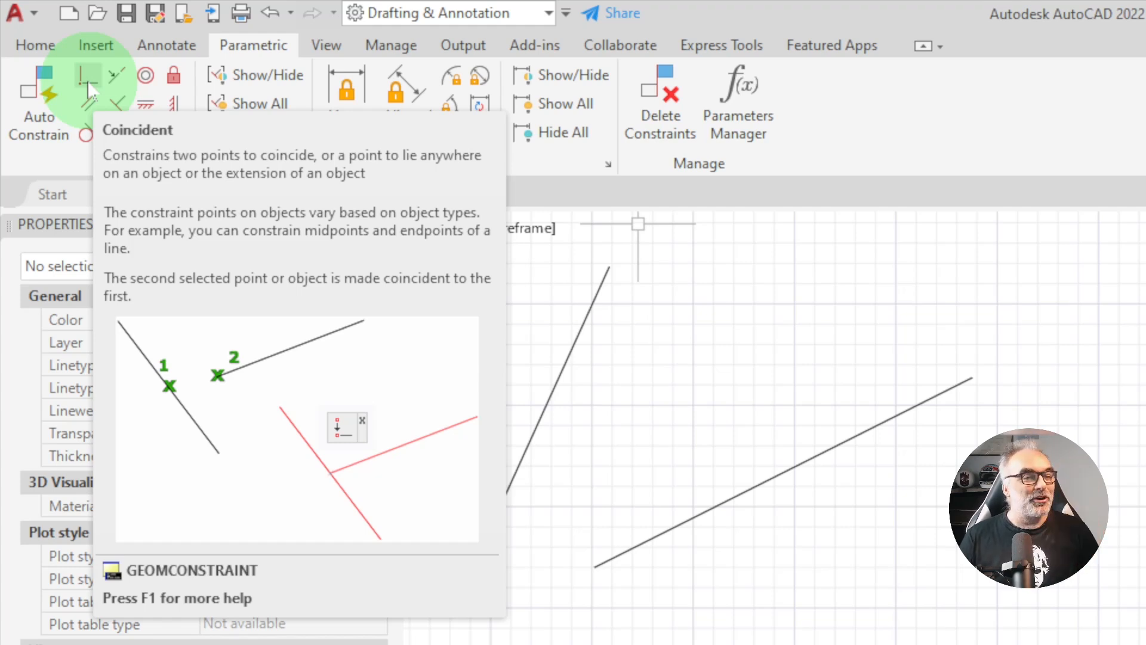
Step: Apply a Coincident constraint from the steep line's lower endpoint to the shallower line's lower endpoint
click(88, 84)
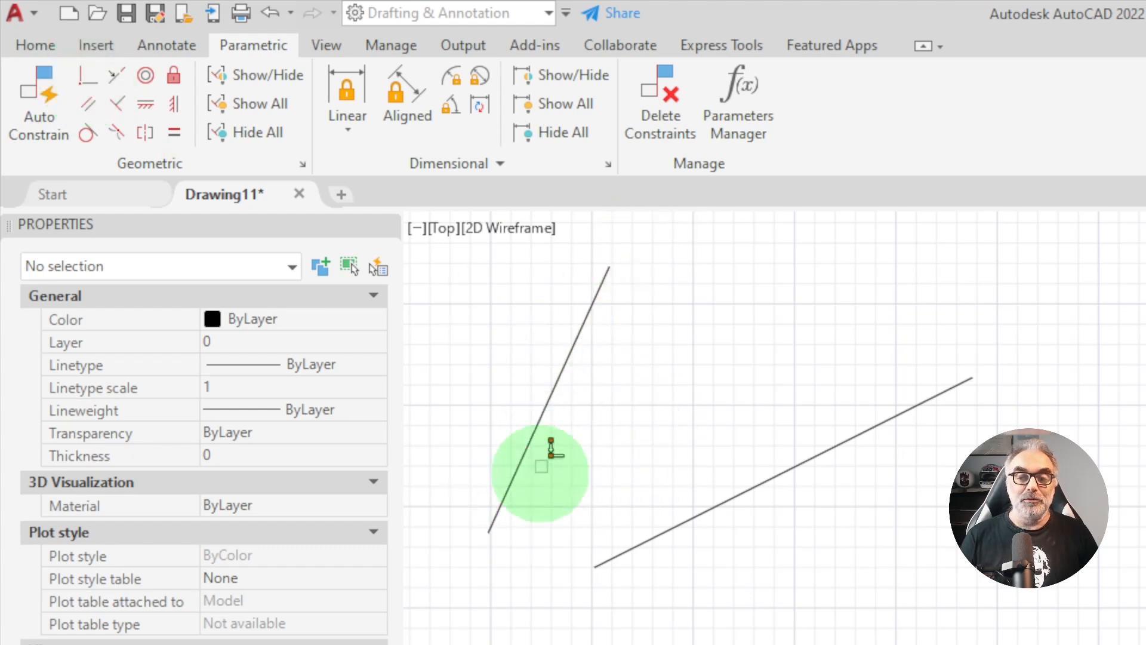
click(489, 530)
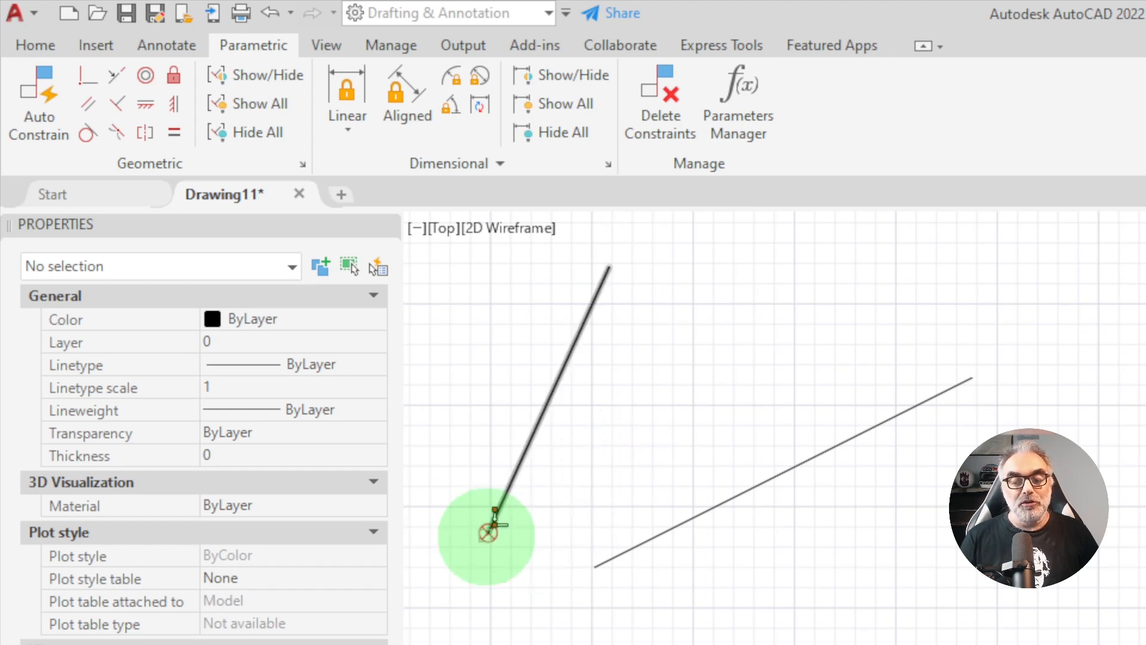
click(488, 535)
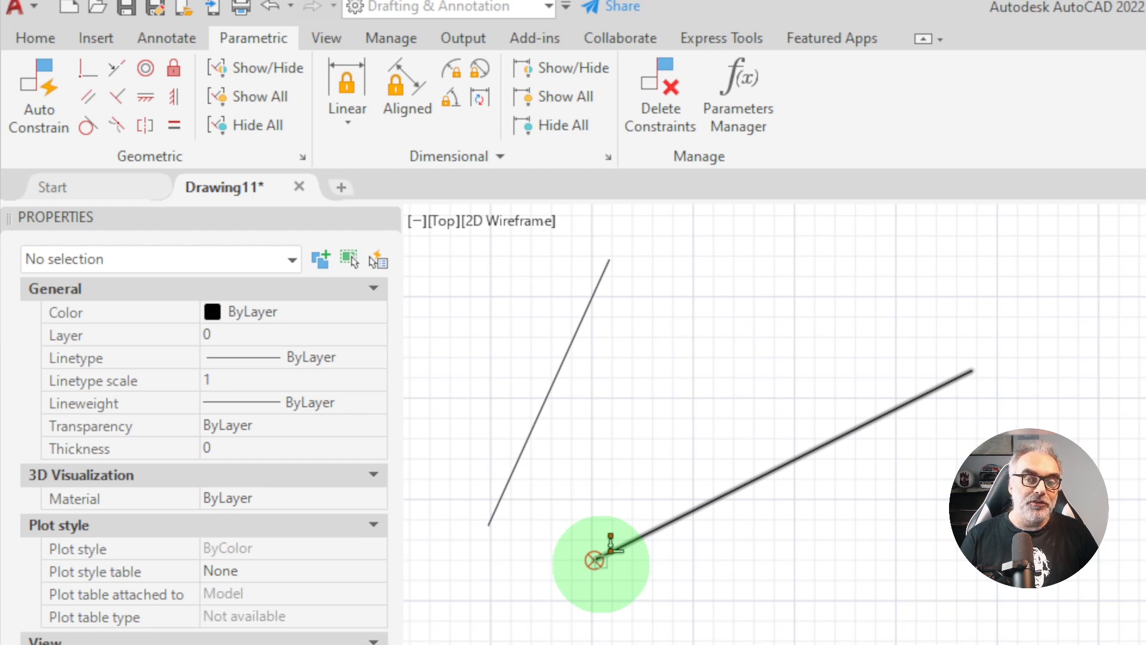
click(592, 560)
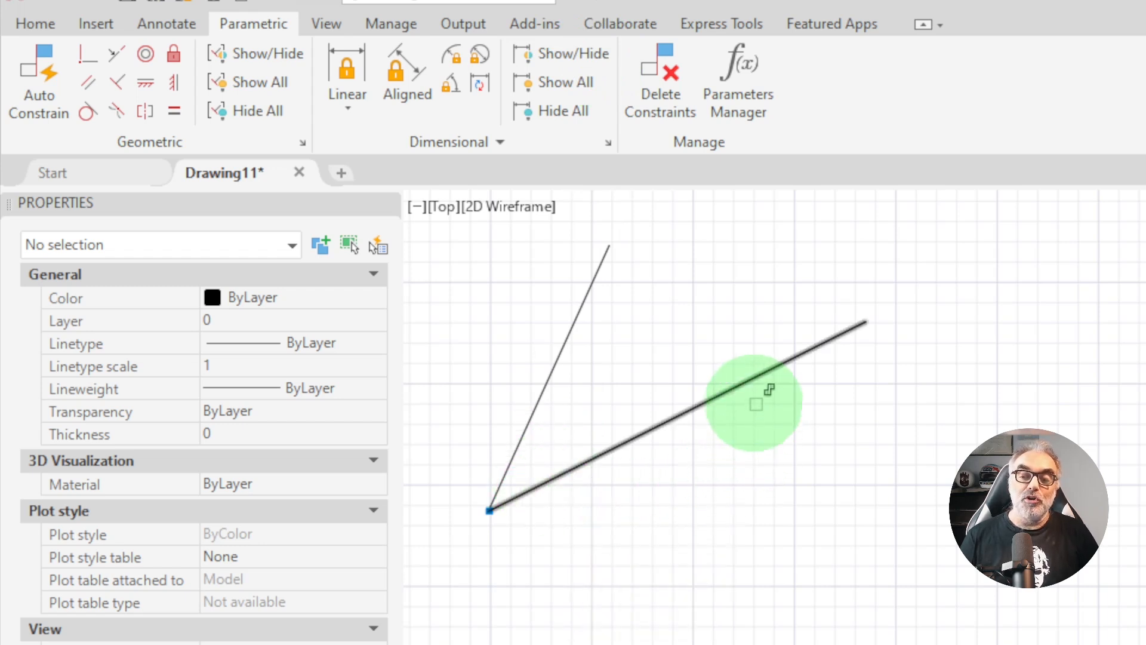
Step: Try moving the shallower line and the steep line away from their shared endpoint, cancelling each move
click(736, 387)
click(736, 387)
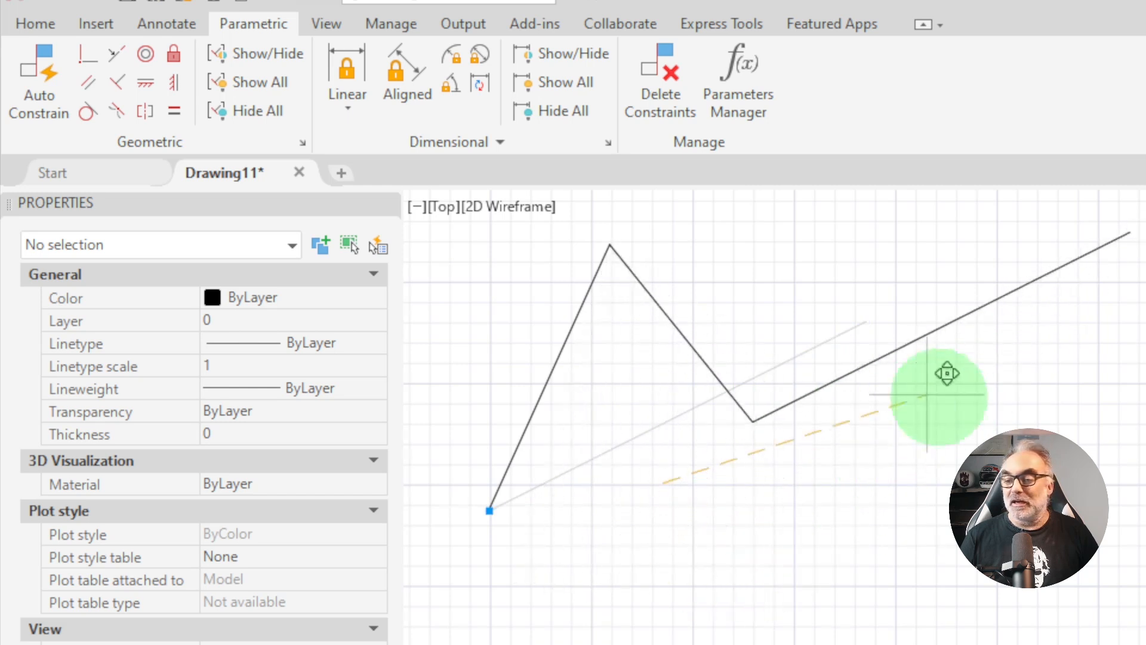
key(Escape)
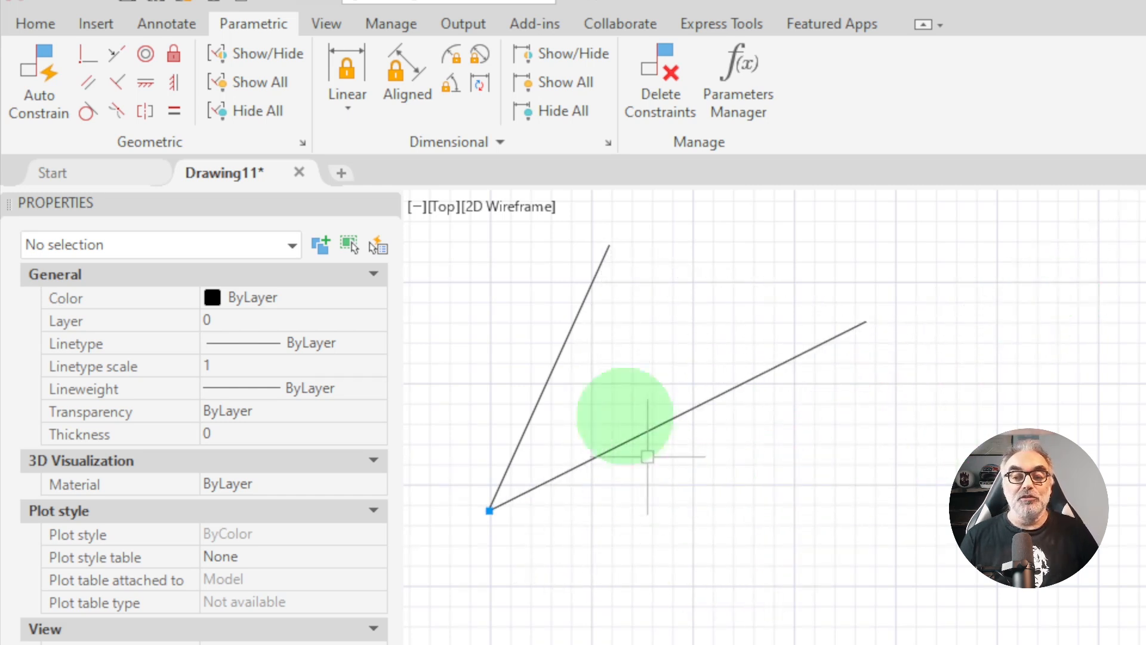
click(577, 318)
click(654, 331)
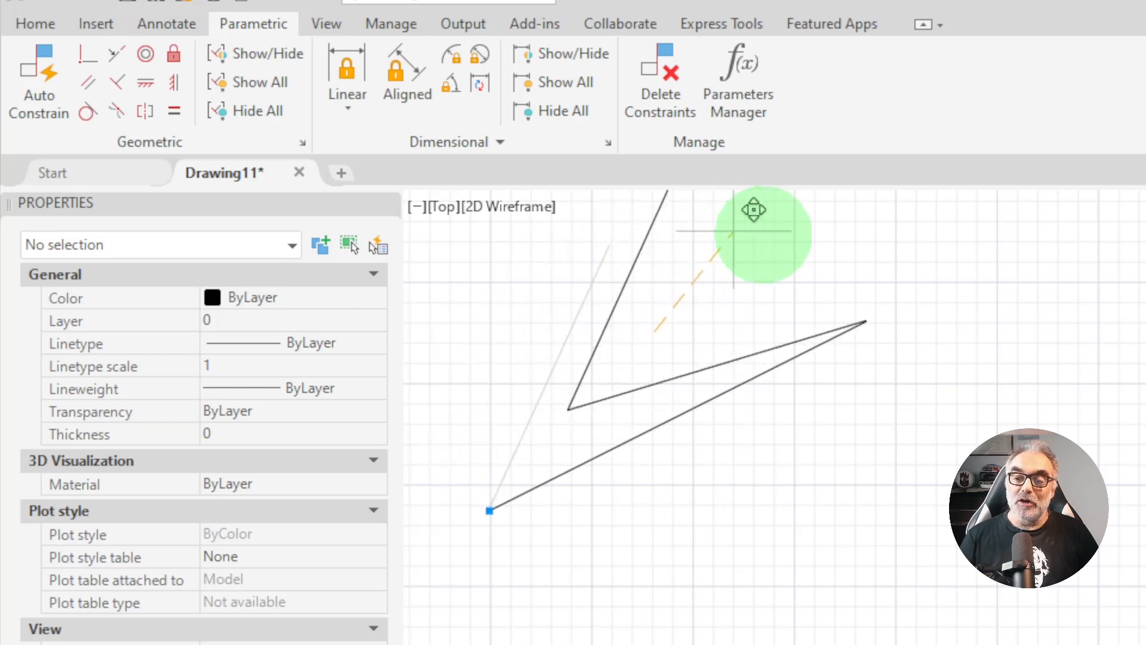
key(Escape)
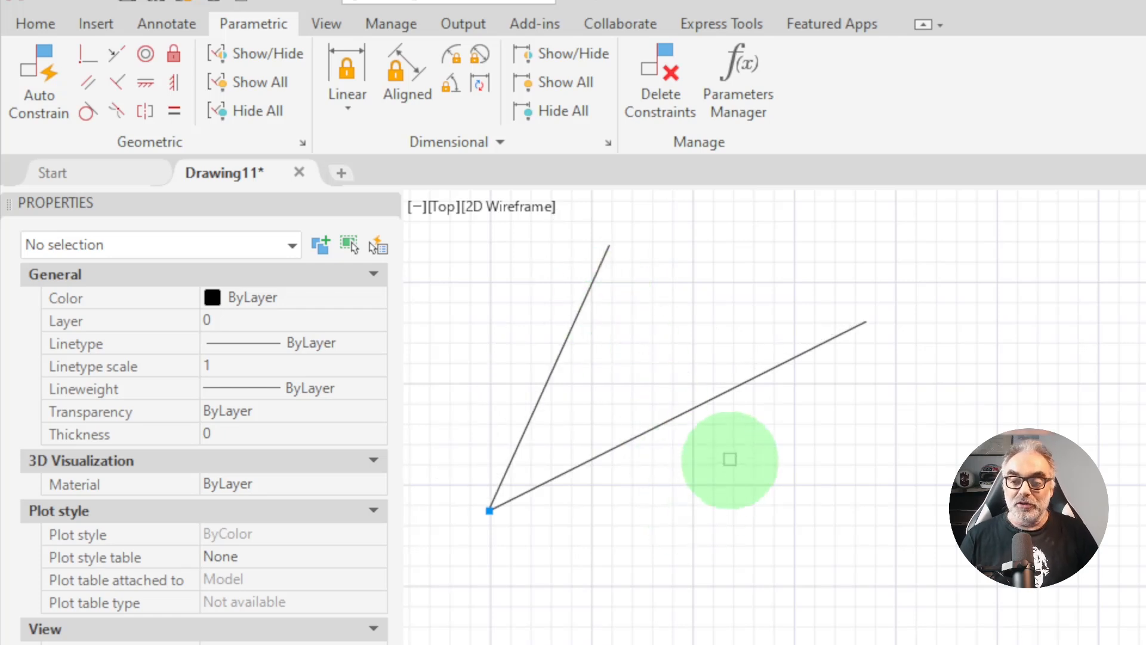
Step: Try rotating the shallower line about its midpoint and scaling it, cancelling both operations
click(730, 458)
click(660, 342)
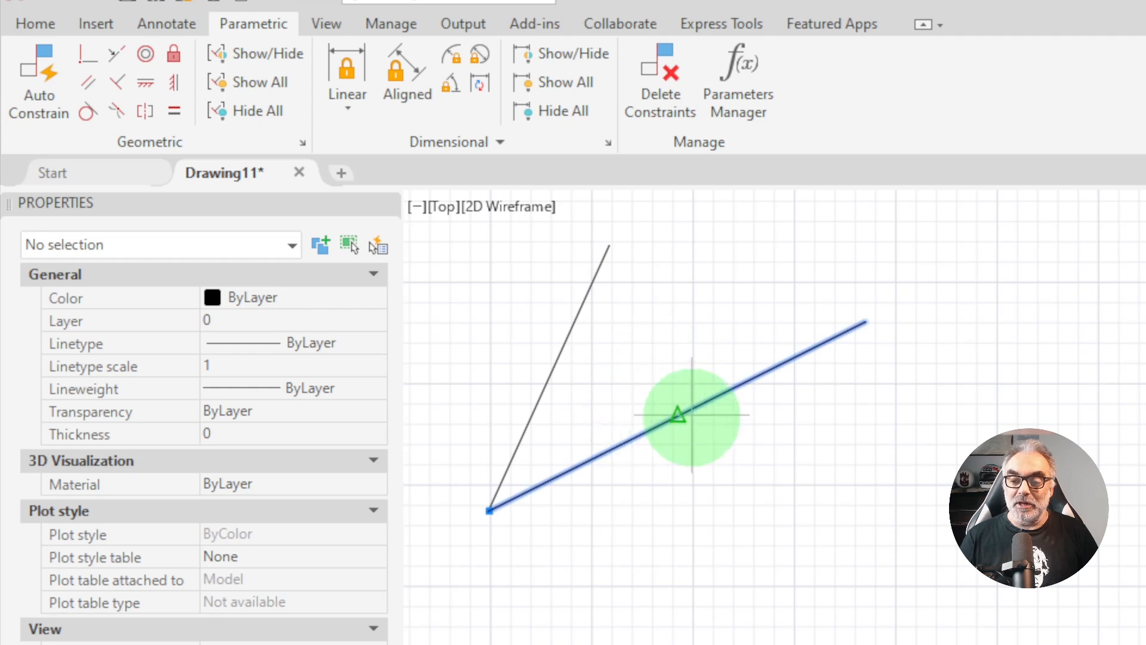
click(677, 414)
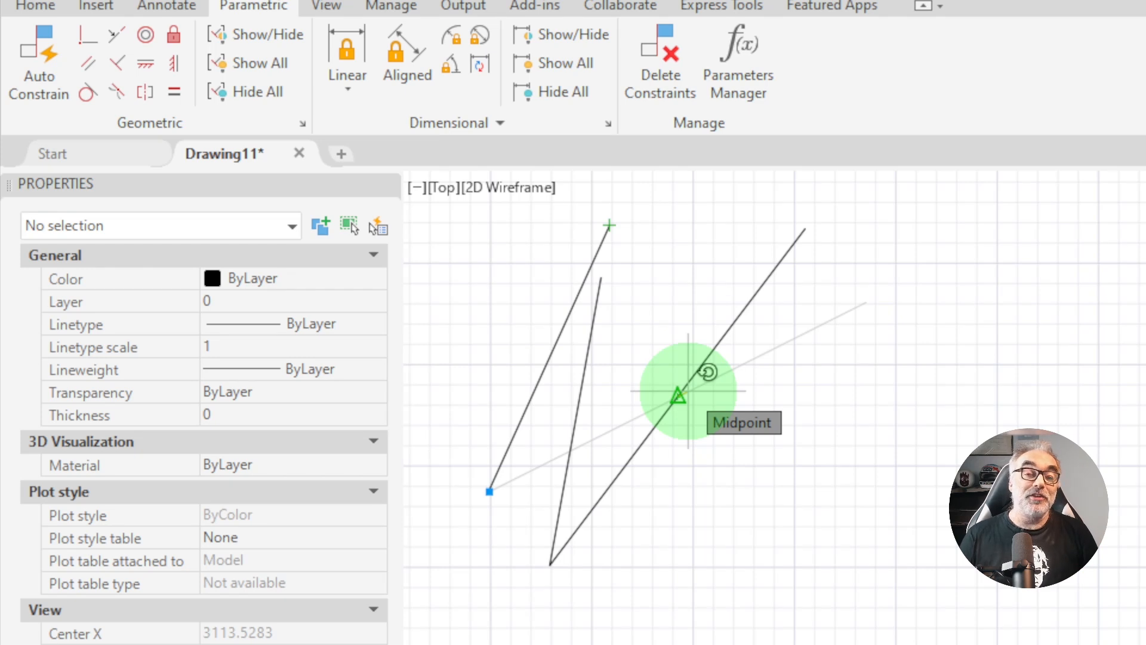
key(Escape)
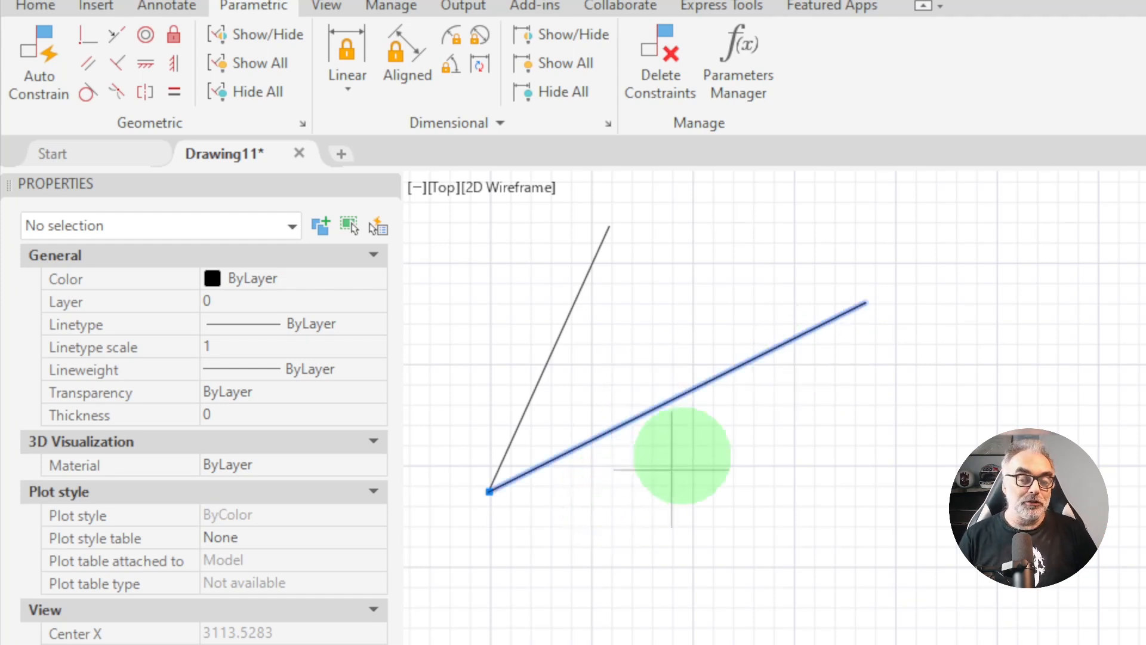
click(700, 418)
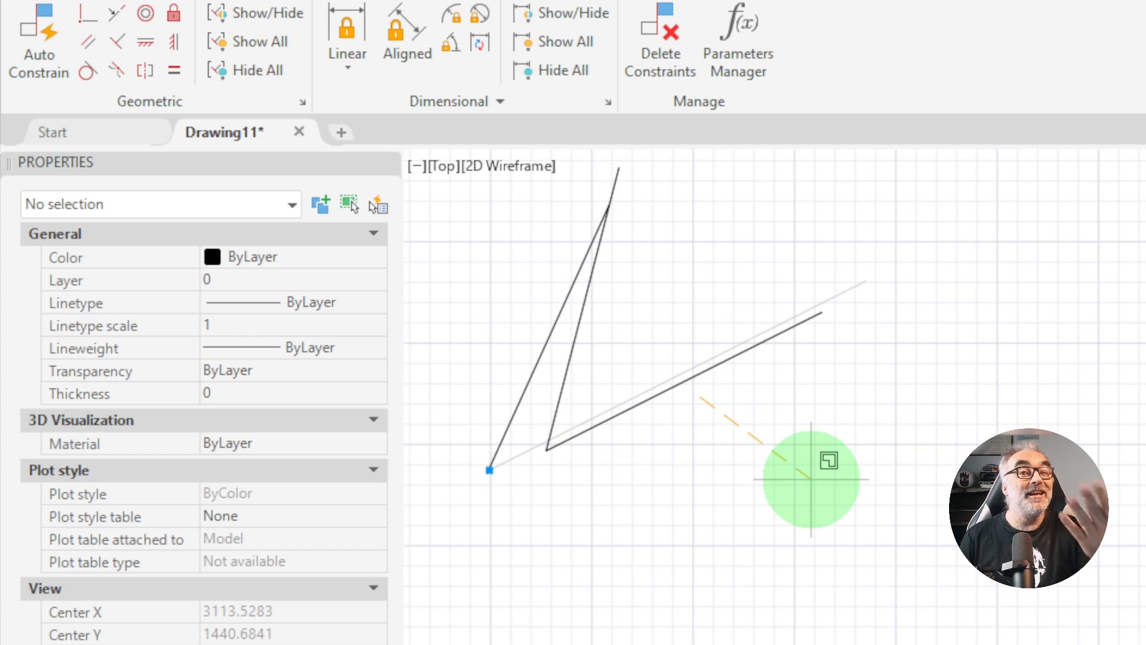
key(Escape)
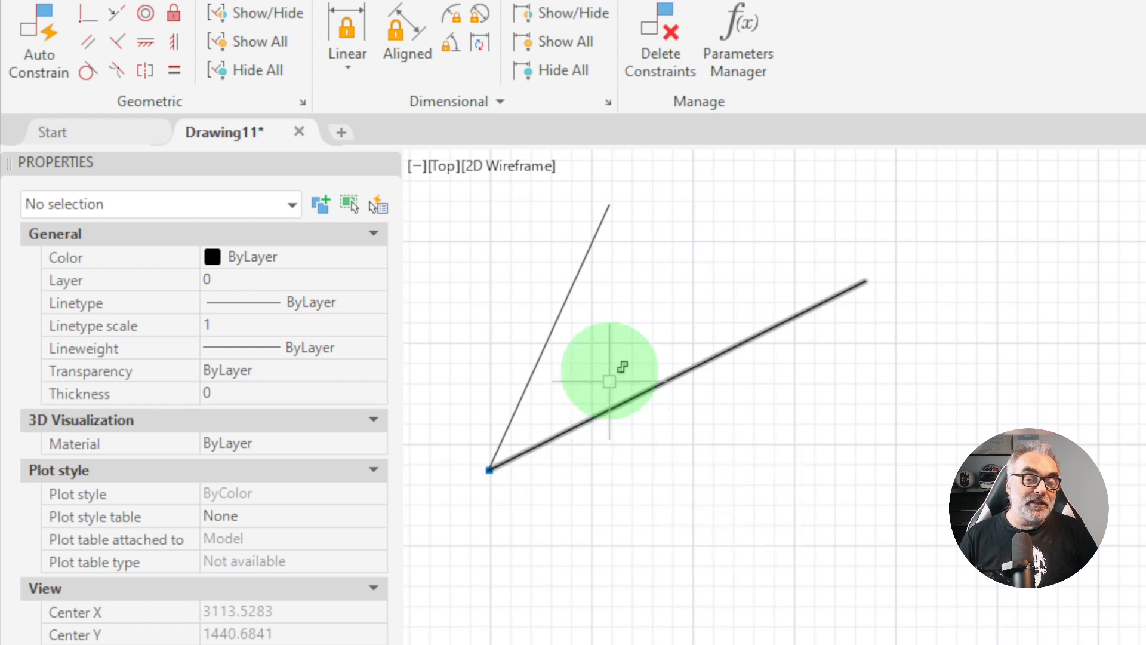
Step: Delete the geometric constraints from the shallower line
mouse_move(582, 261)
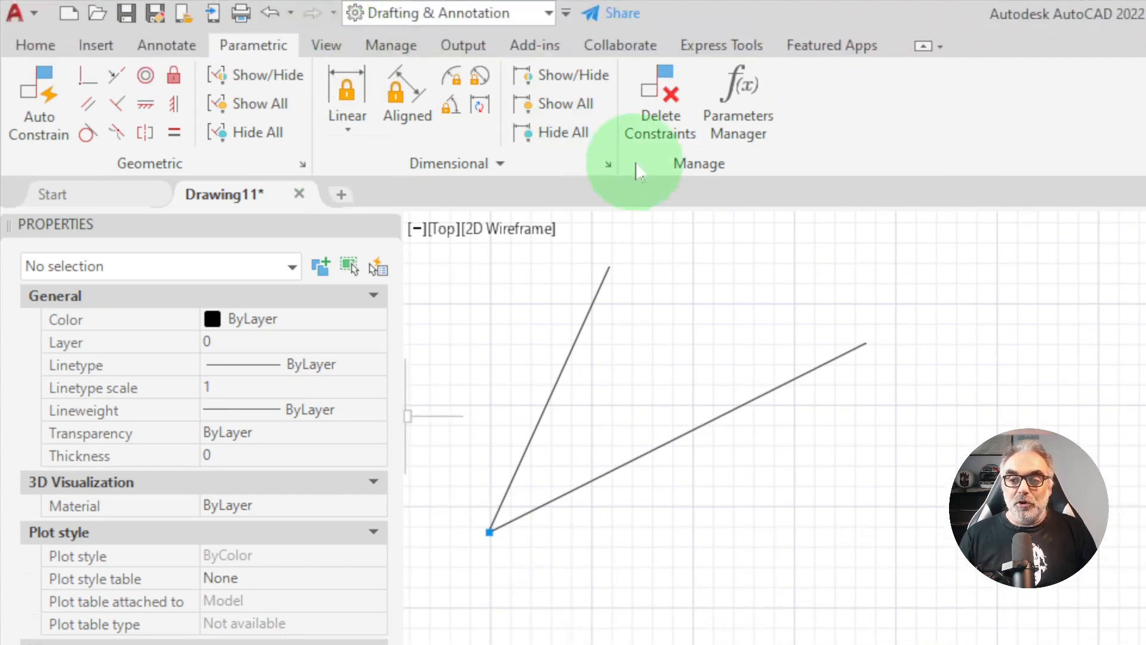
click(661, 99)
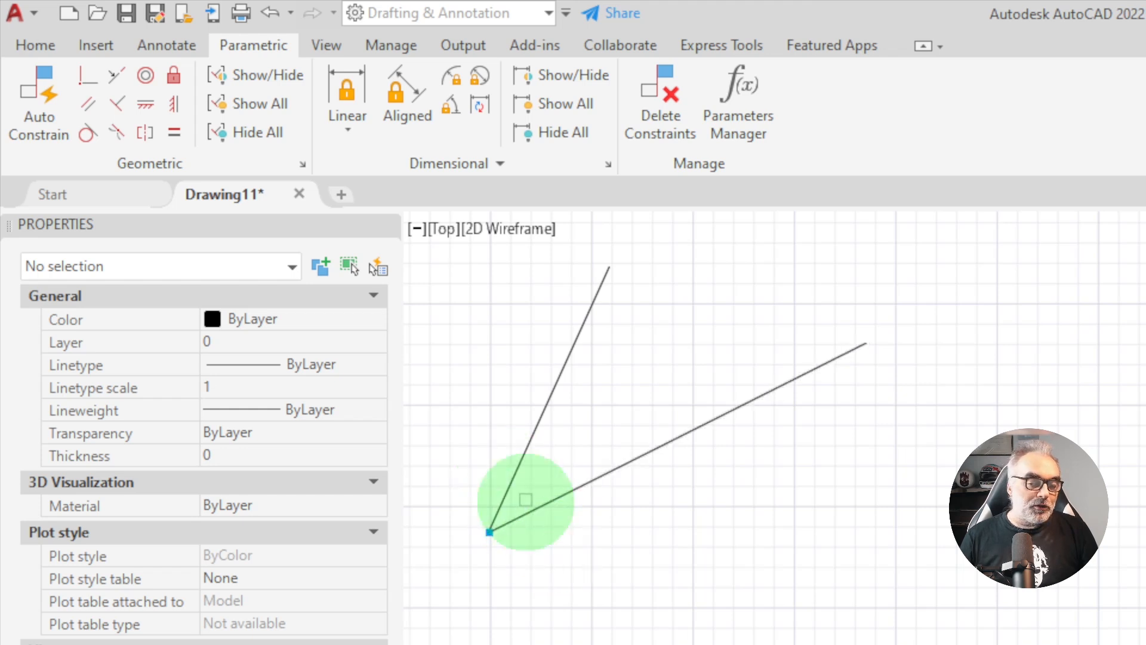
click(542, 502)
key(Return)
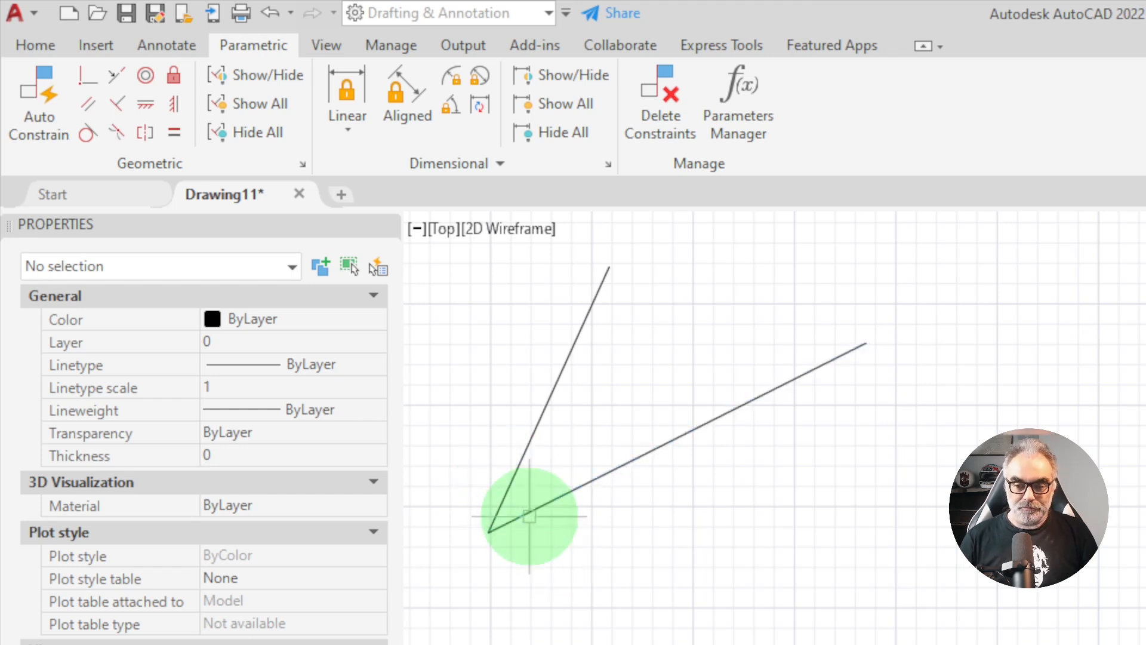
Step: Stretch the shallower line's lower endpoint down and to the right, away from the steep line, and clear the selection
click(565, 493)
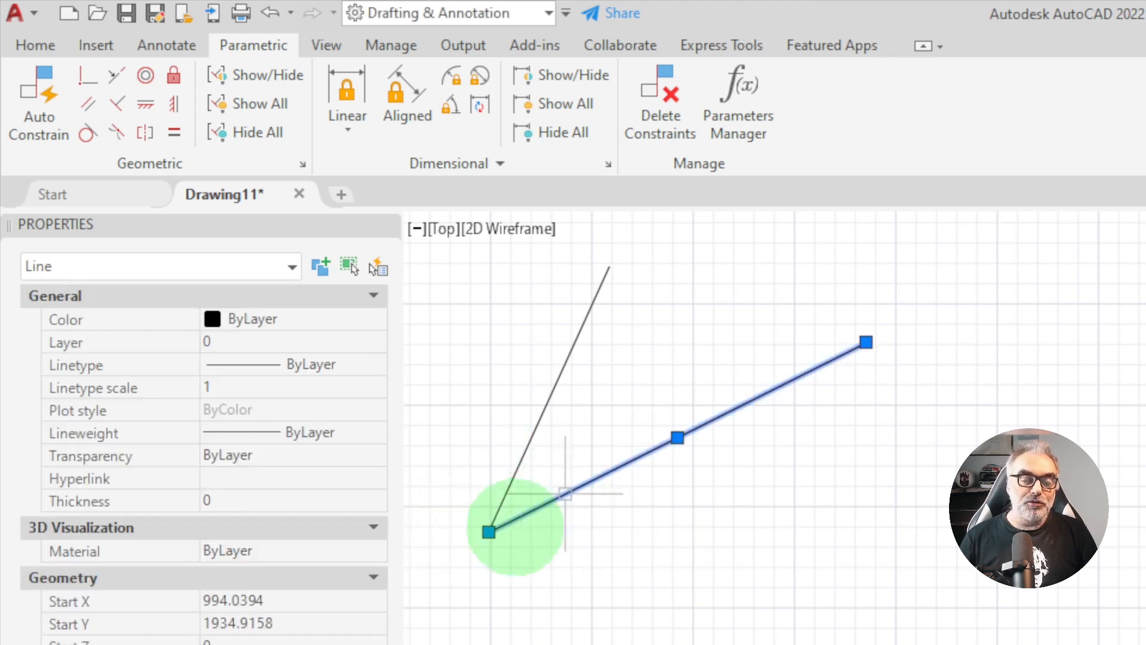
click(488, 531)
click(703, 573)
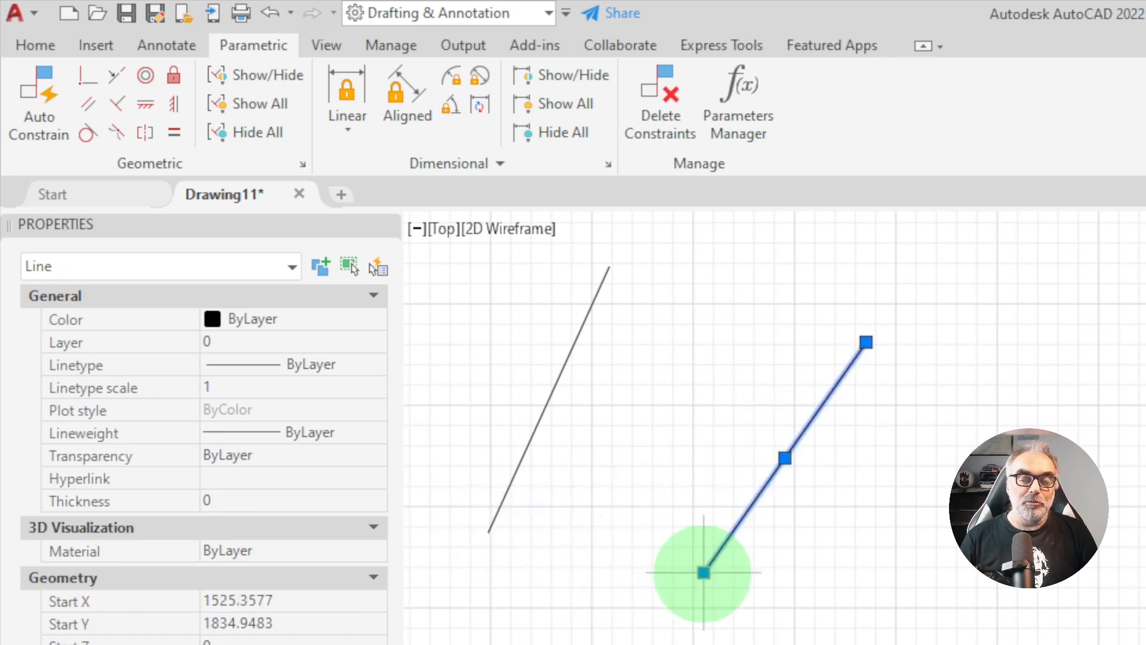
key(Escape)
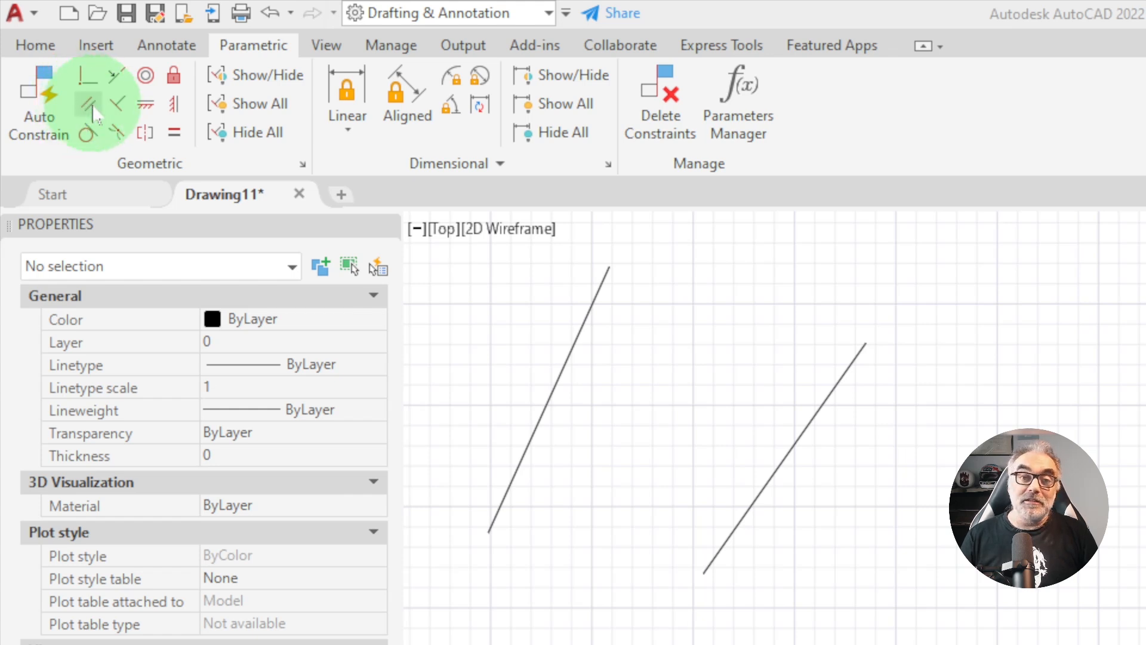
Step: Apply a Parallel constraint with the left line as reference and the right line as the second object
click(90, 106)
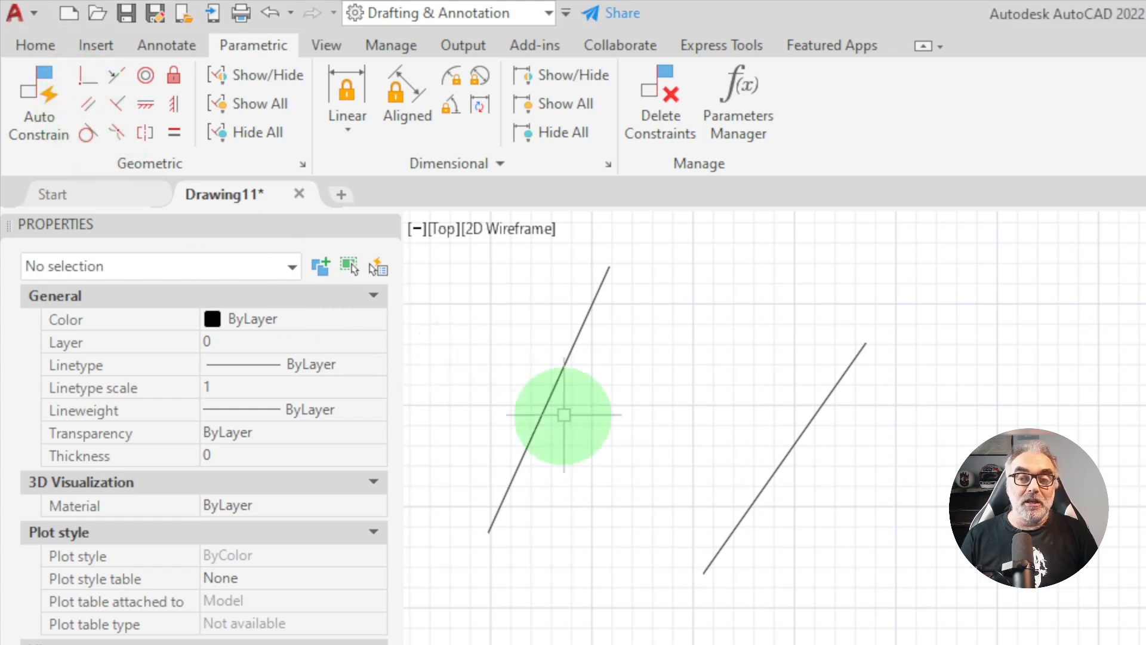
click(576, 343)
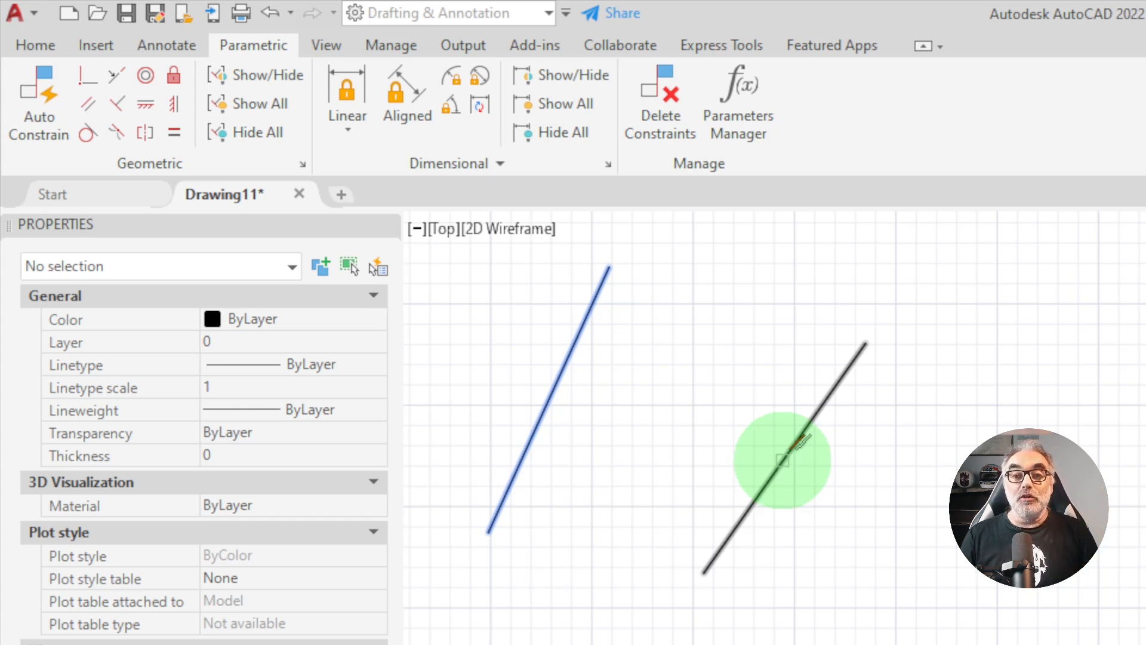
click(781, 459)
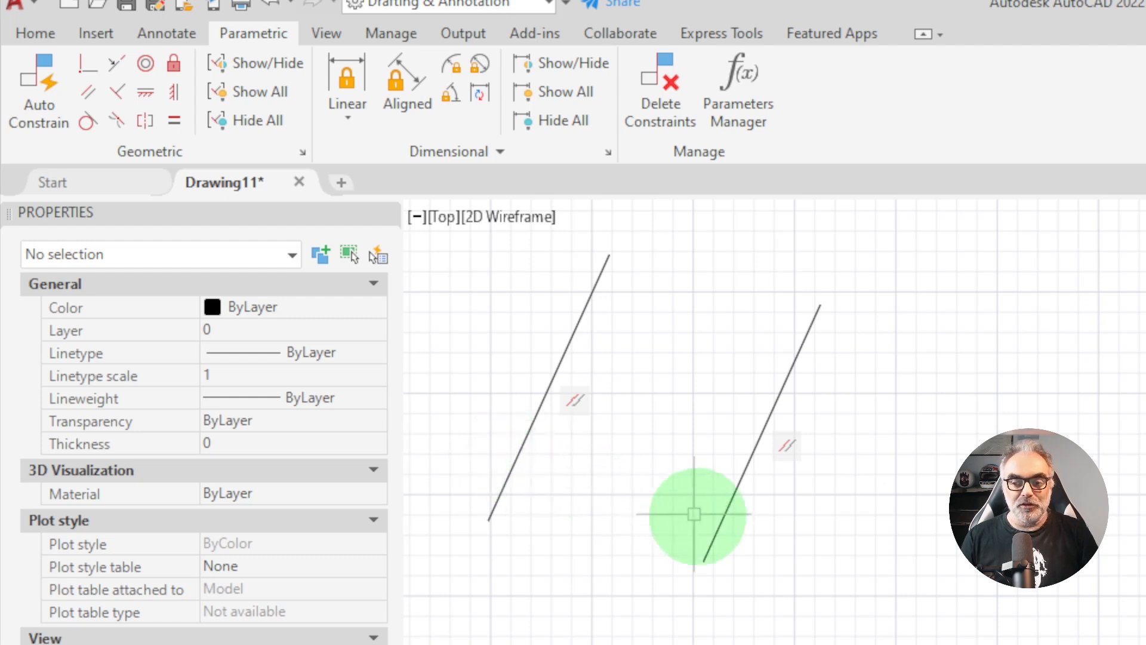
Step: Stretch the right line's lower endpoint to just below and right of its upper end, making it a short downward-sloping segment
click(733, 512)
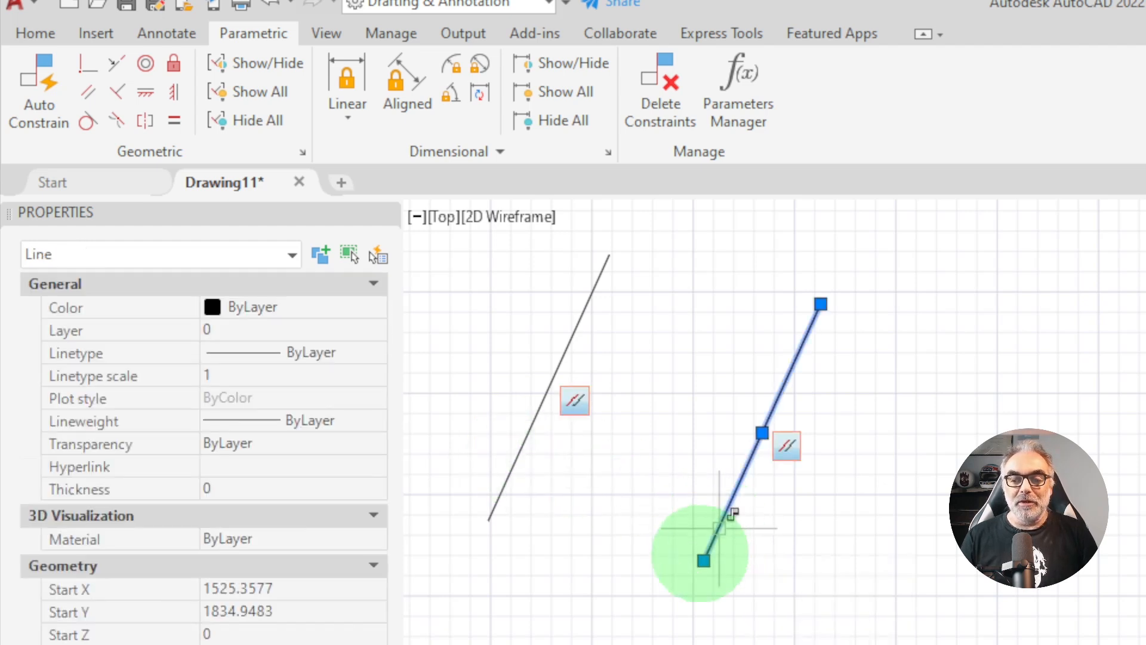
click(704, 560)
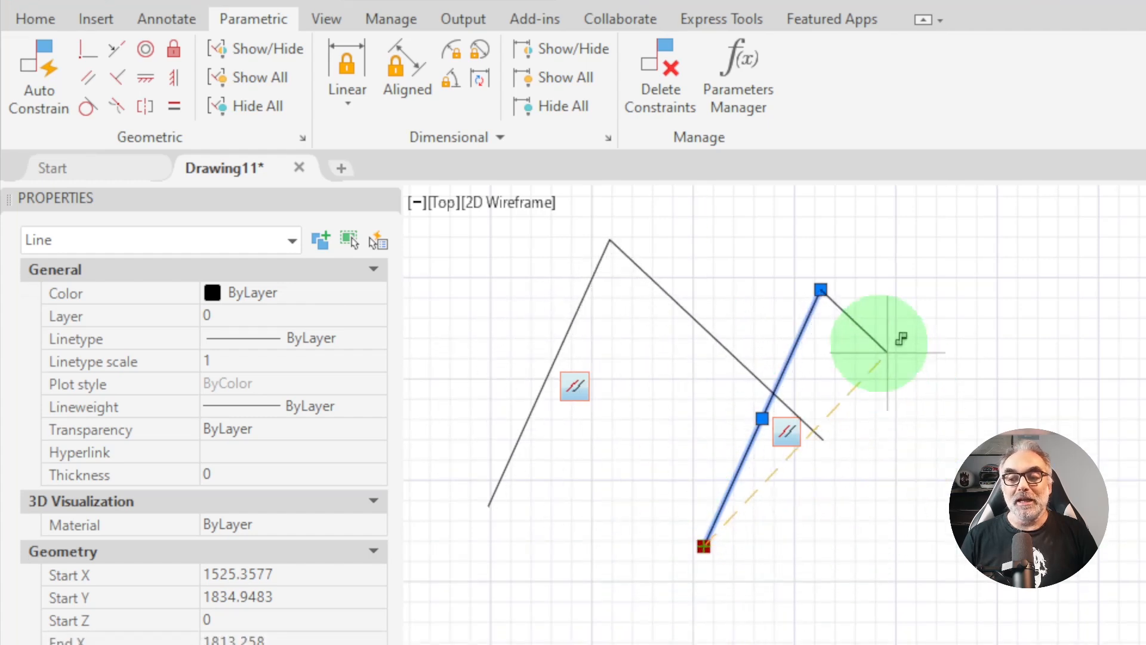
click(848, 328)
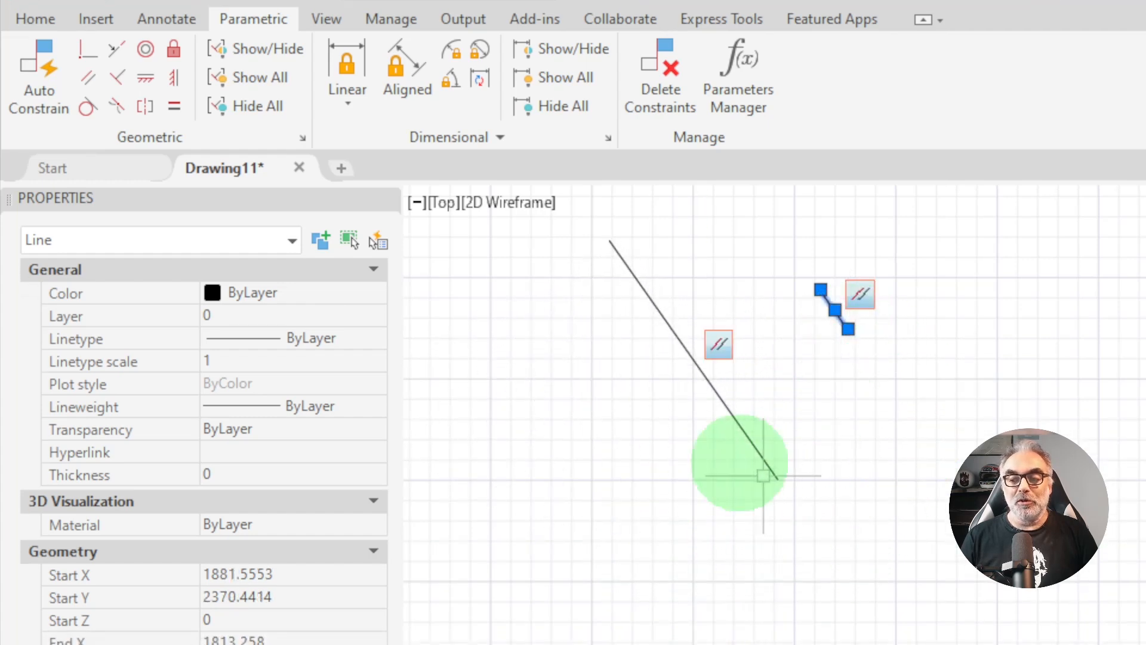
Step: Add the long left line to the selection and stretch its upper endpoint past its lower end toward the lower right
click(676, 267)
click(576, 296)
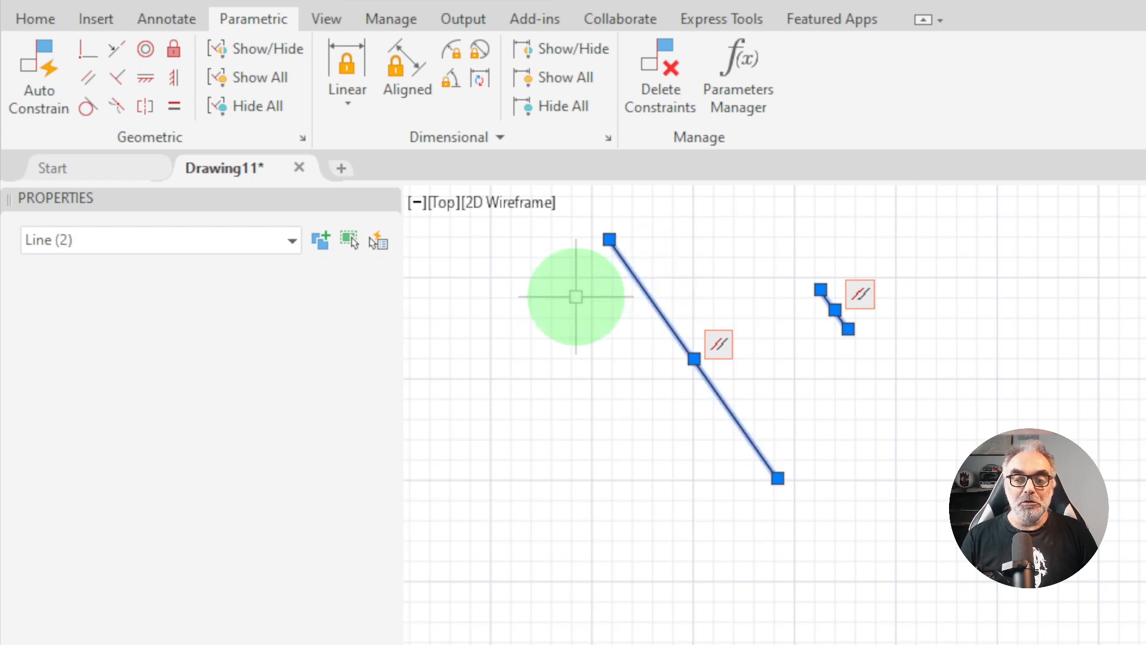
click(610, 239)
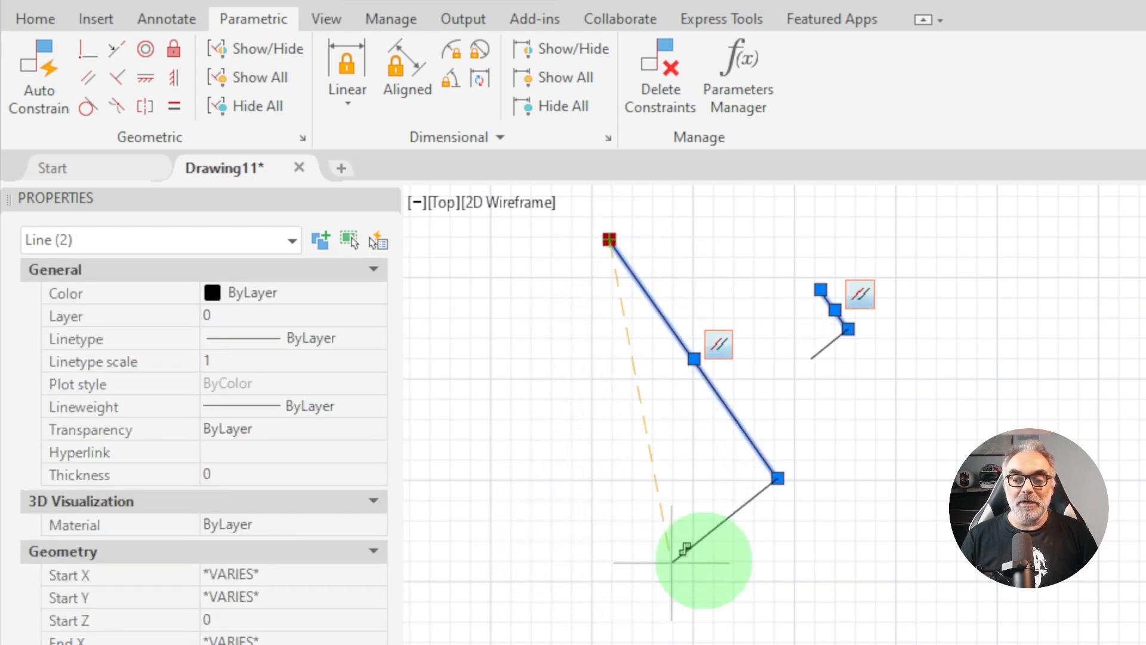
click(848, 530)
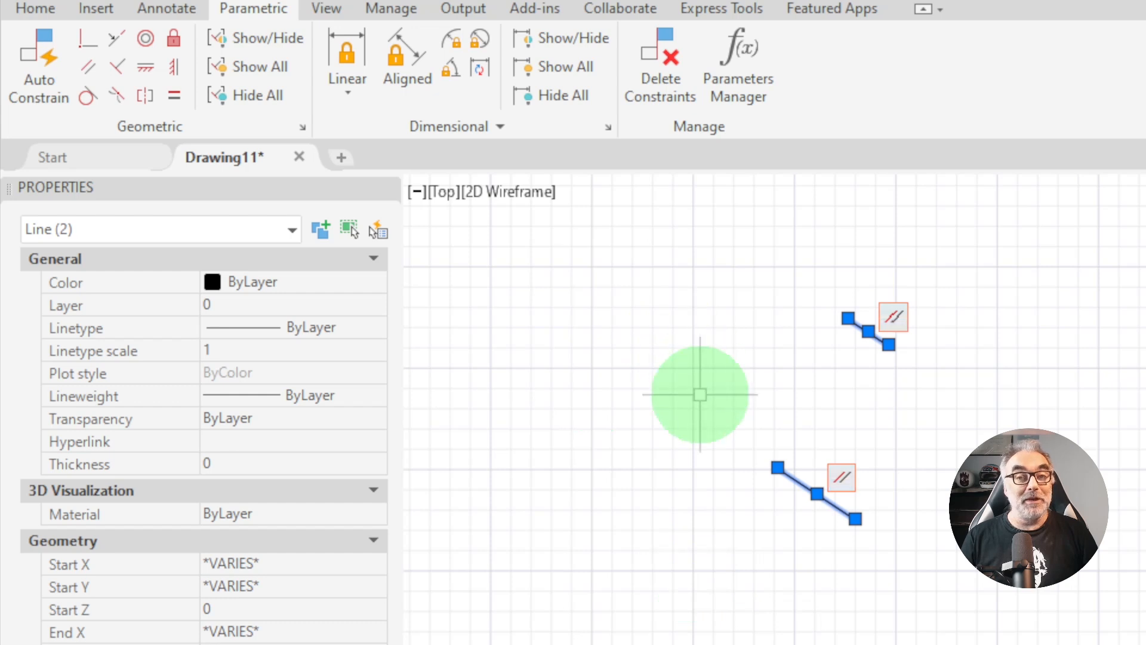
Step: Delete the Parallel constraint from the short upper line
middle_drag(890, 410, 685, 373)
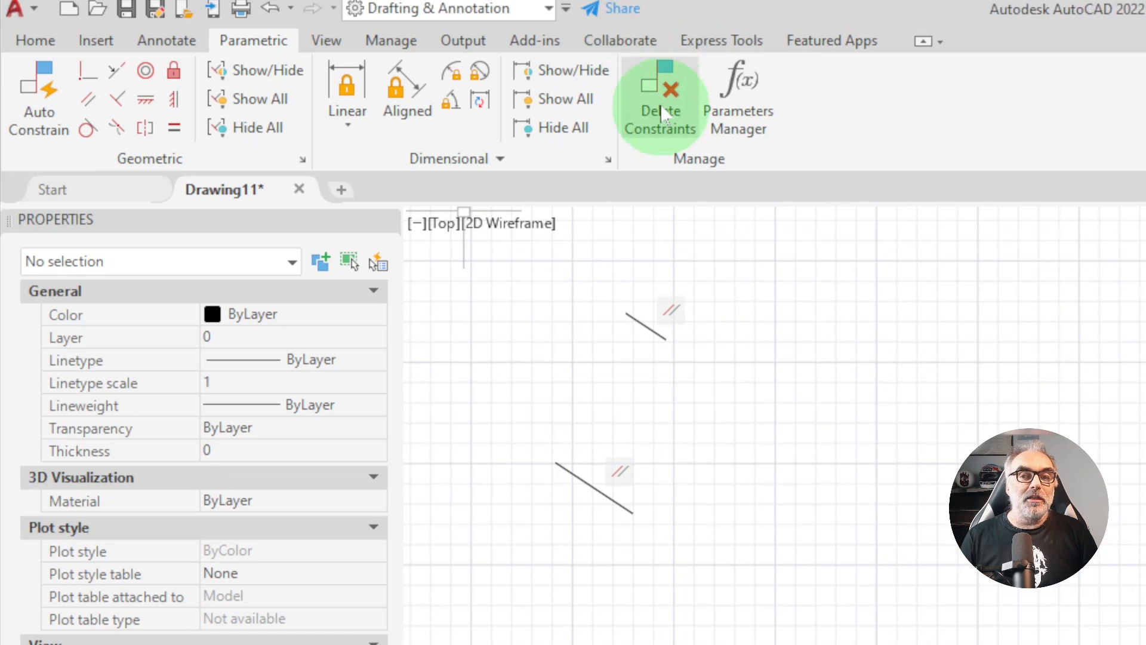
click(661, 71)
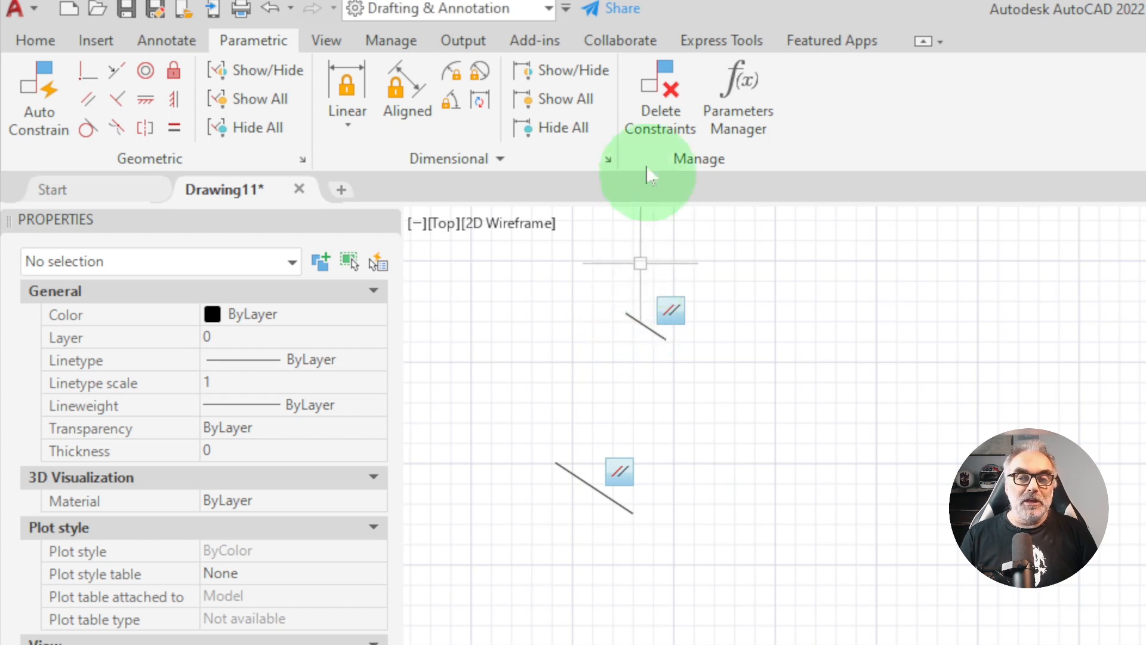
click(660, 93)
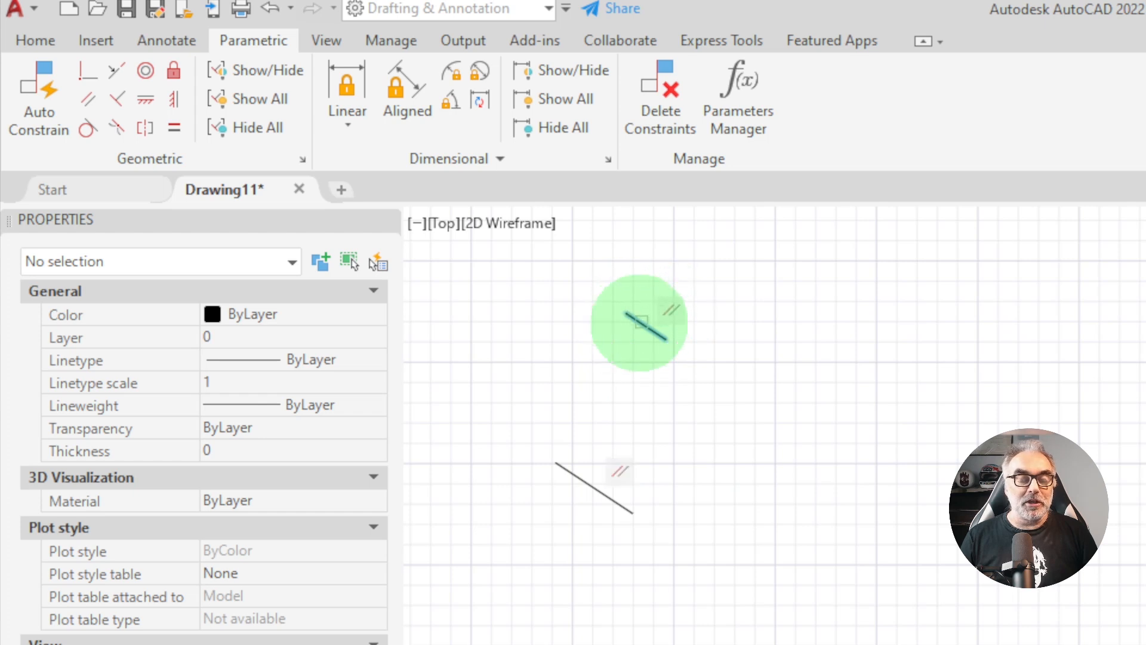
click(640, 322)
key(Return)
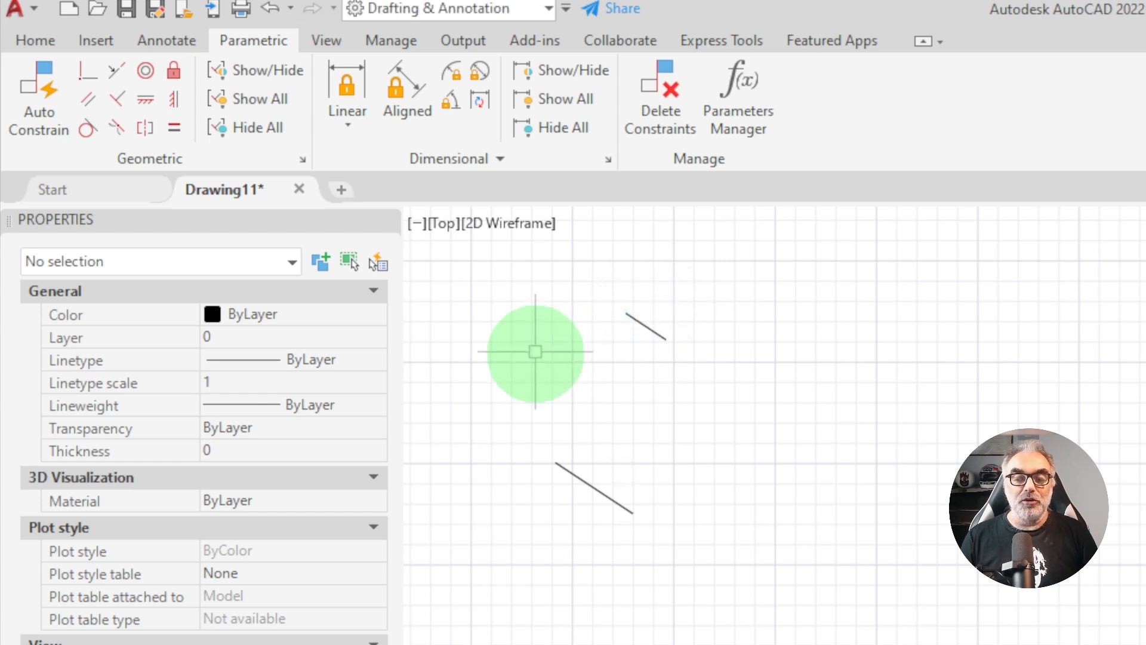
Step: Stretch the upper line's lower-right endpoint far down and to the right, making it long and steep
click(647, 325)
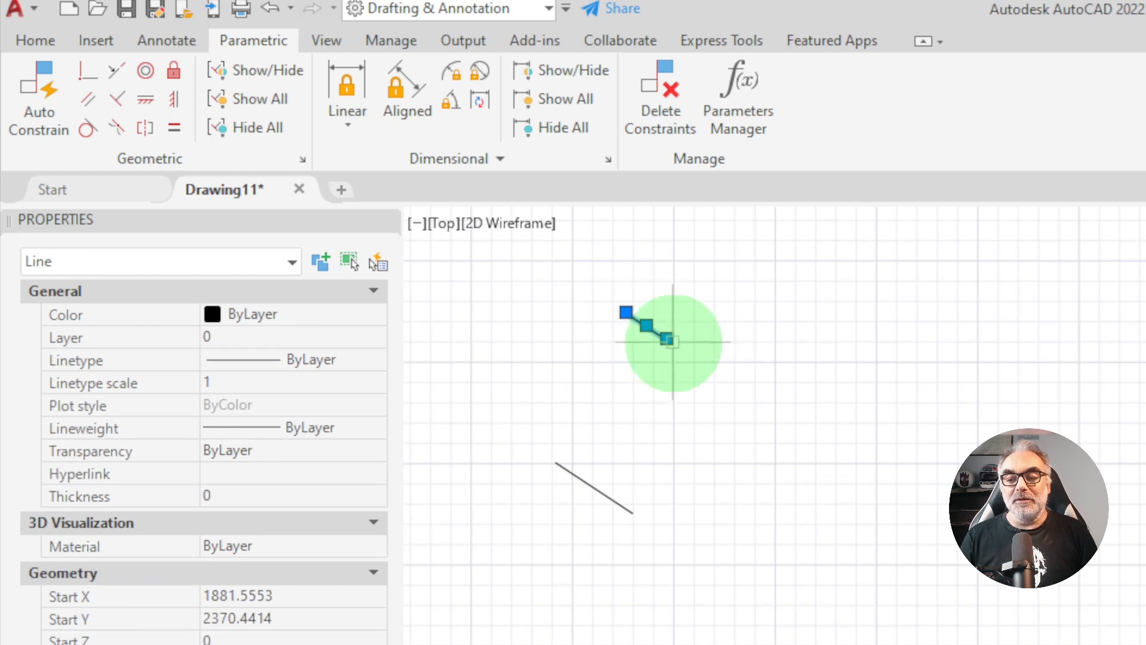
click(667, 339)
click(762, 552)
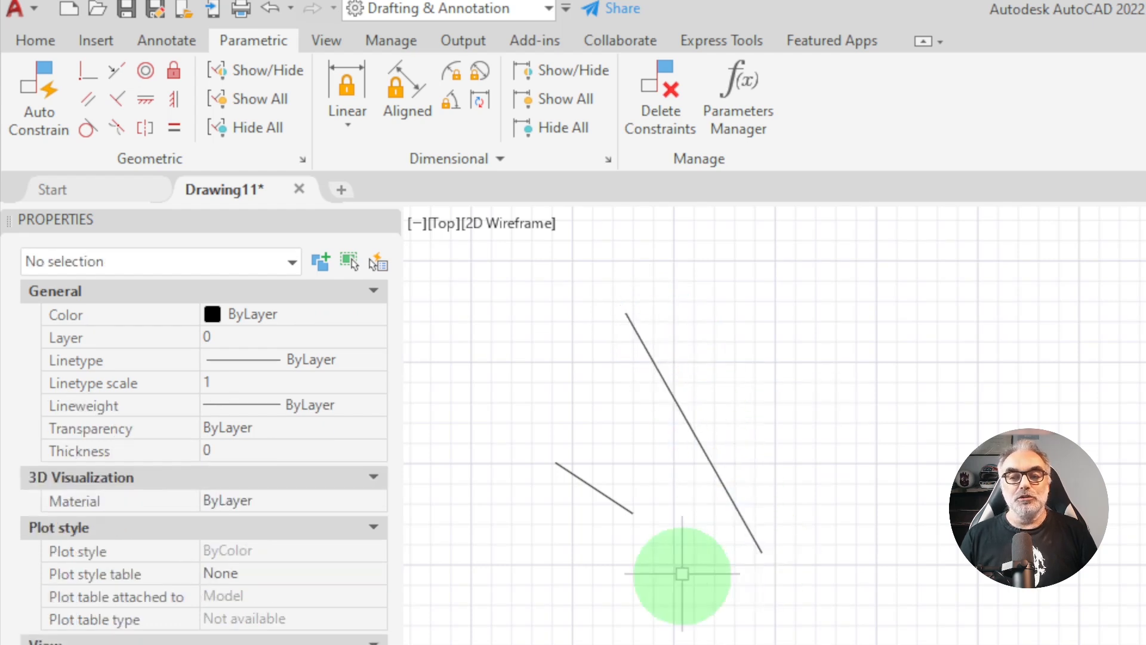
click(88, 101)
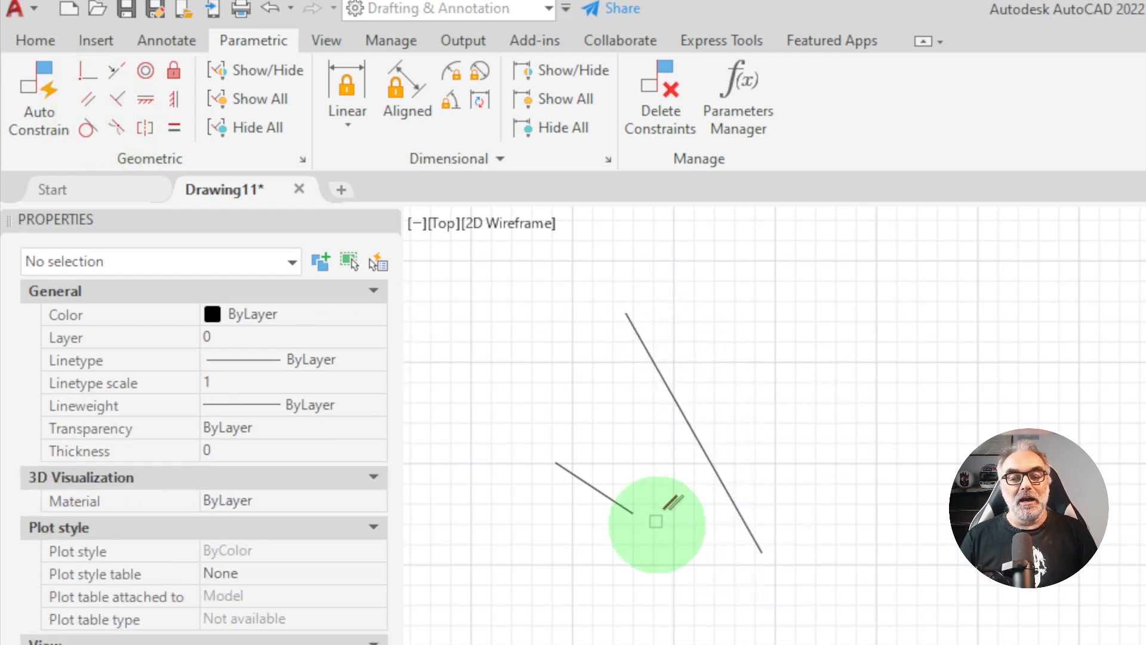
click(621, 504)
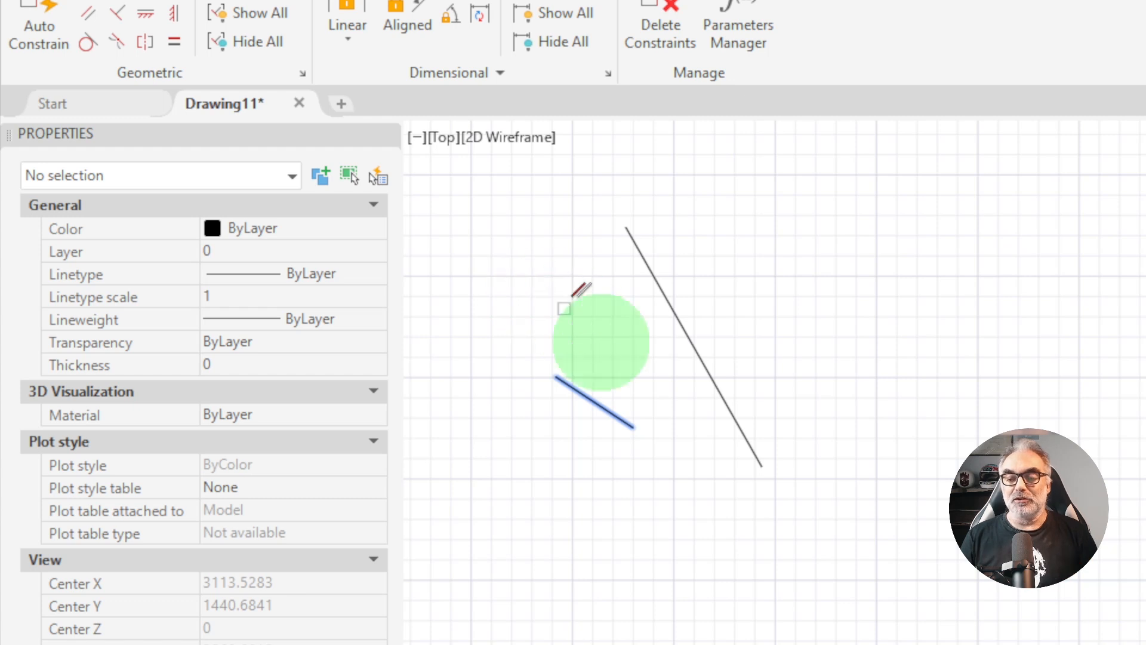
key(Escape)
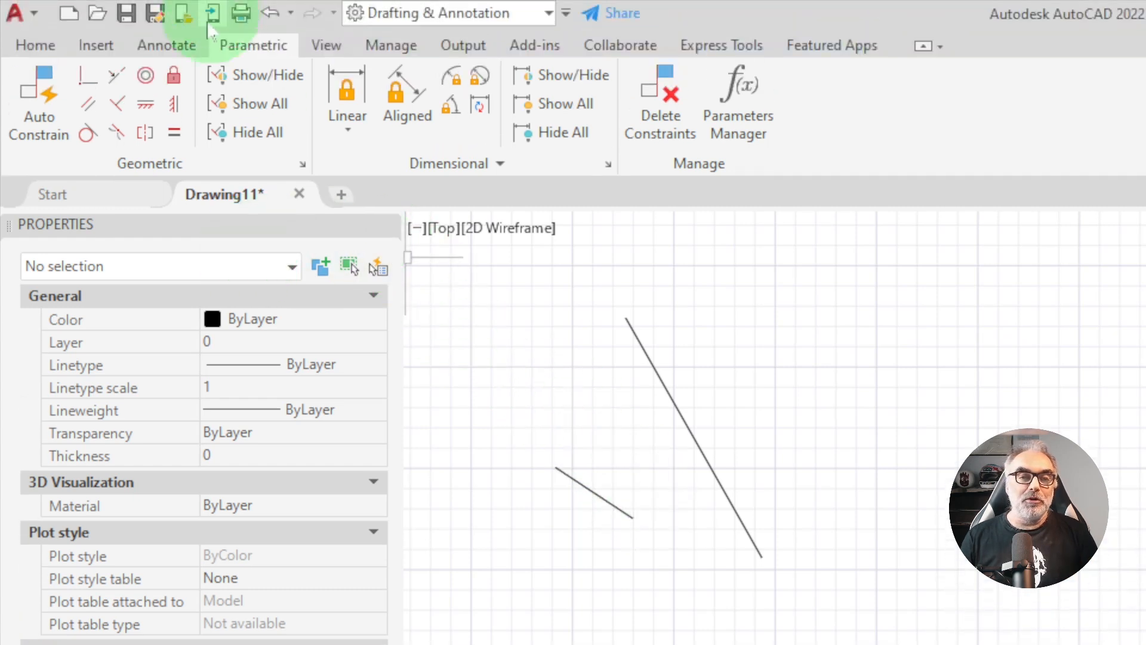
Step: Try a Parallel constraint with the short line as reference and the long line selected near its lower end, and undo it
click(88, 103)
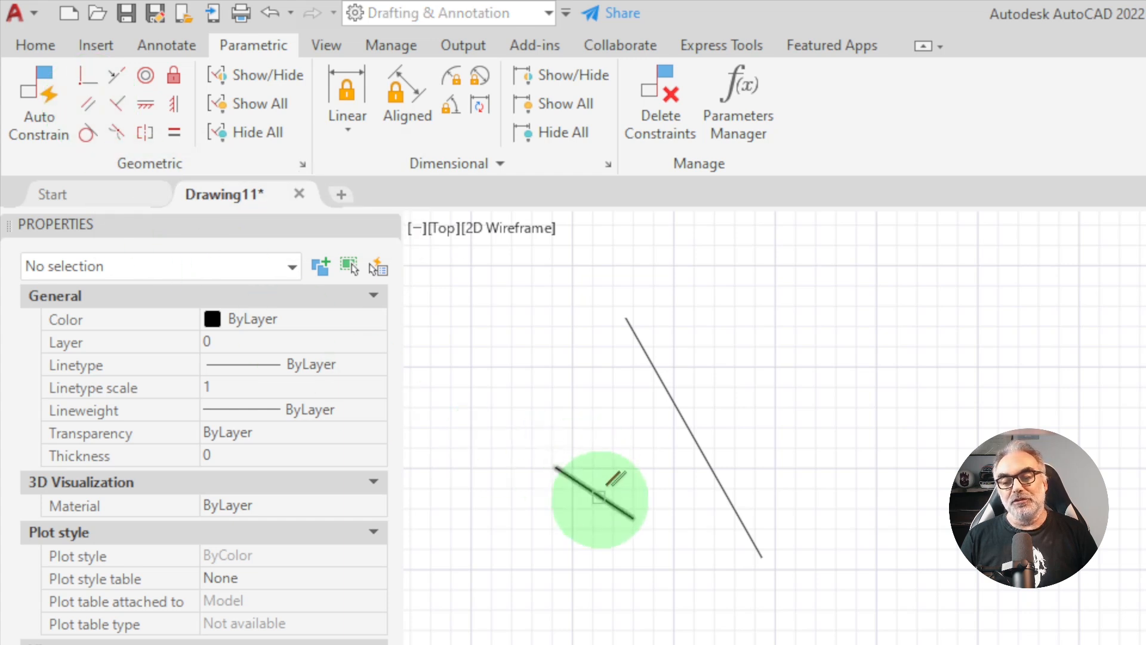
click(600, 497)
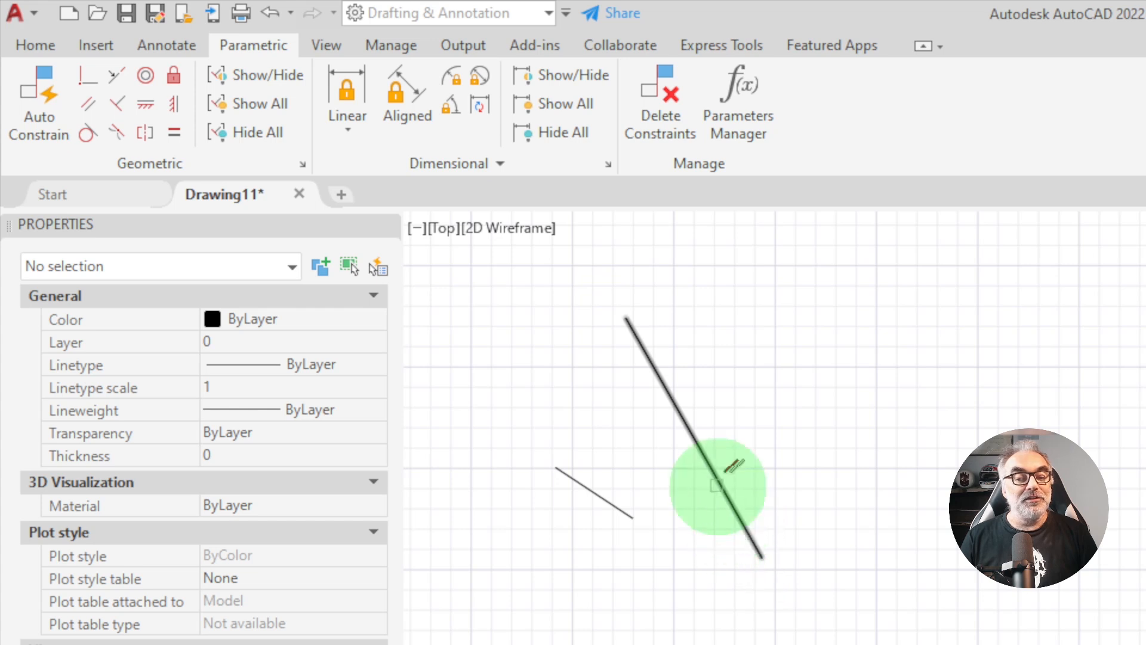
click(717, 485)
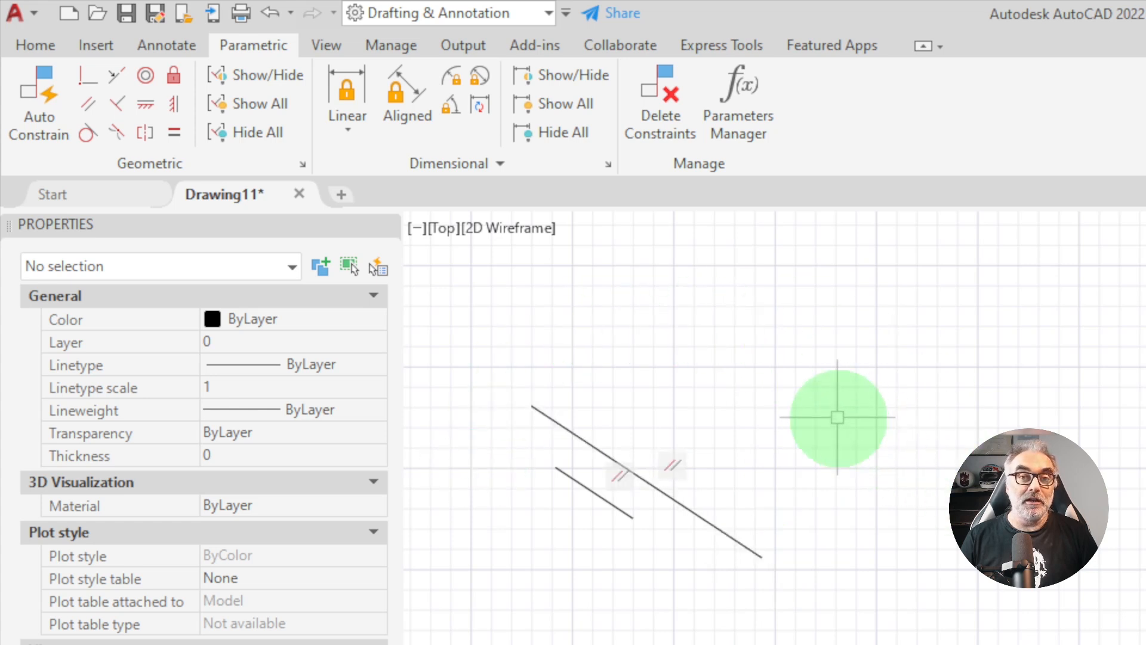
key(ctrl+z)
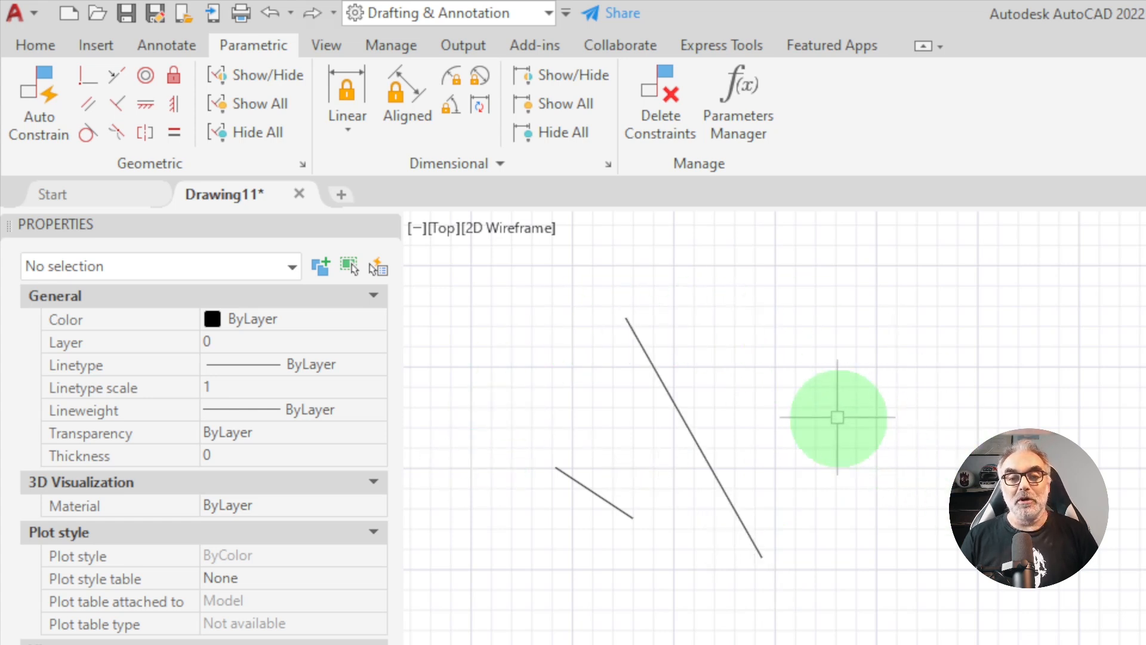
Step: Apply a Parallel constraint with the short line as reference and the long line selected near its upper end
click(88, 103)
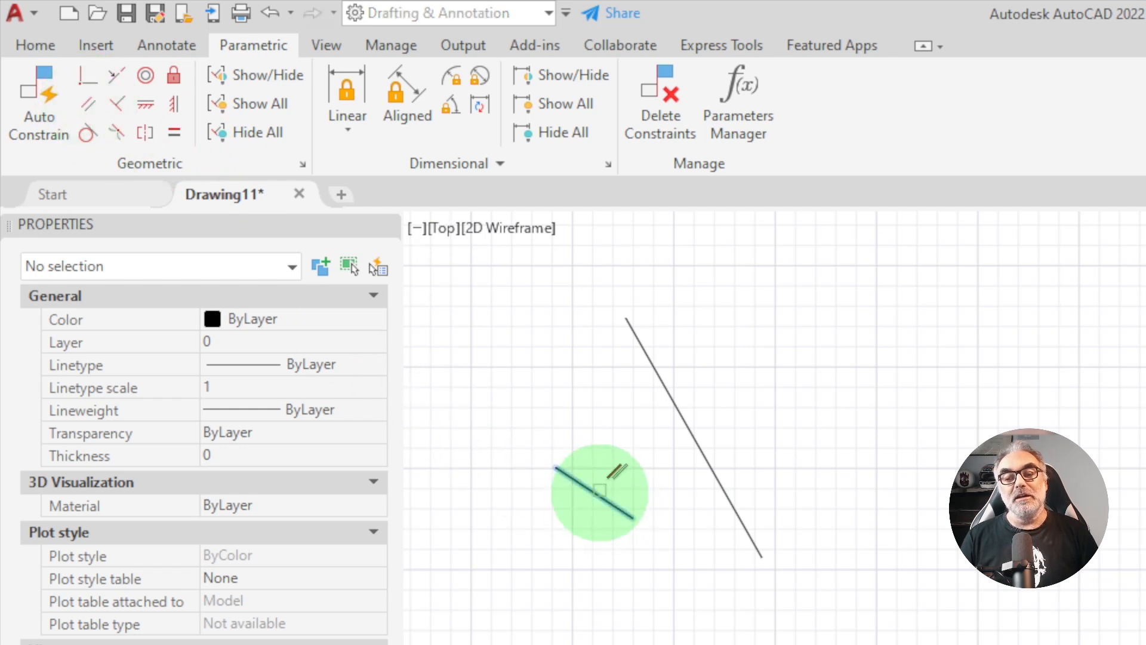
click(599, 490)
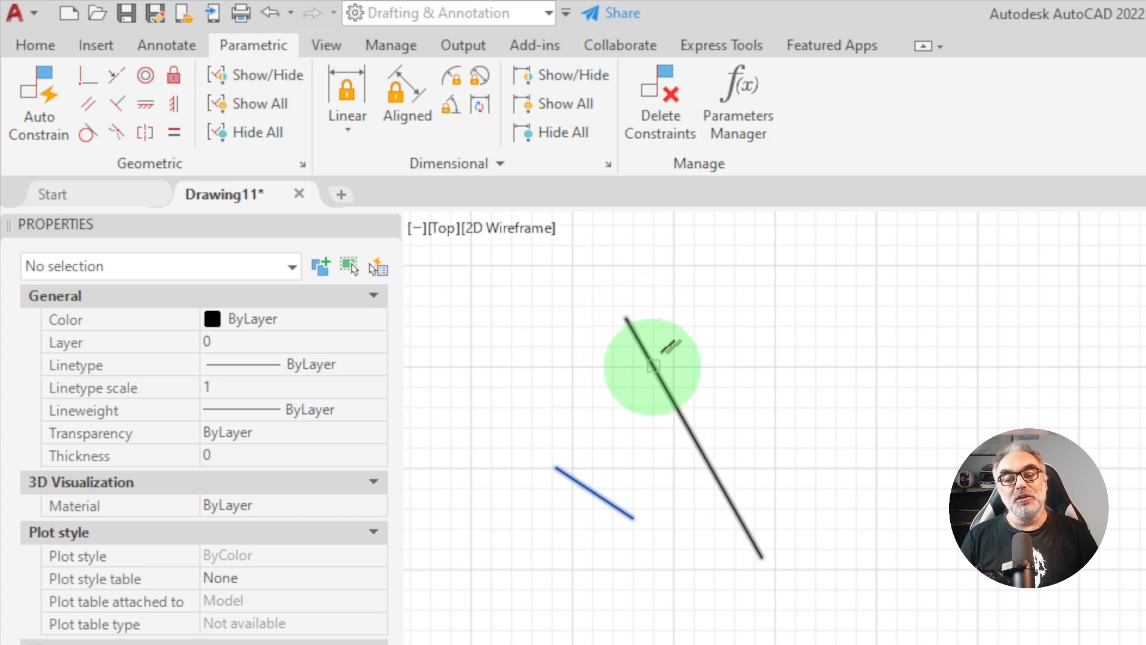
click(652, 366)
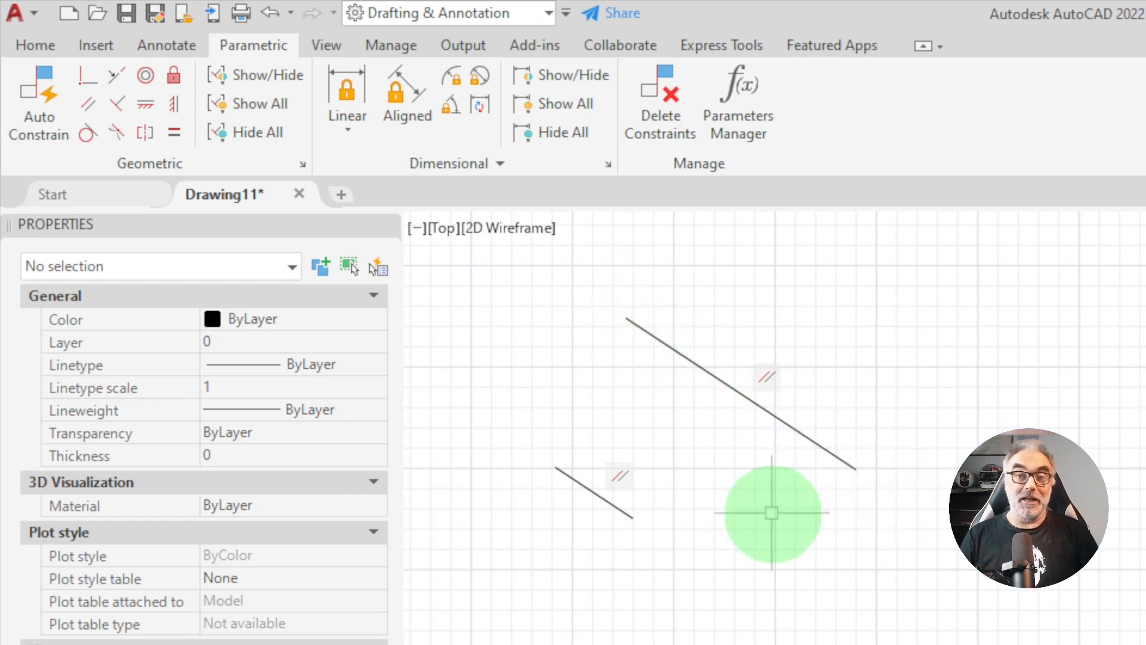
Step: Delete the Parallel constraint from the long upper line
click(670, 92)
click(758, 375)
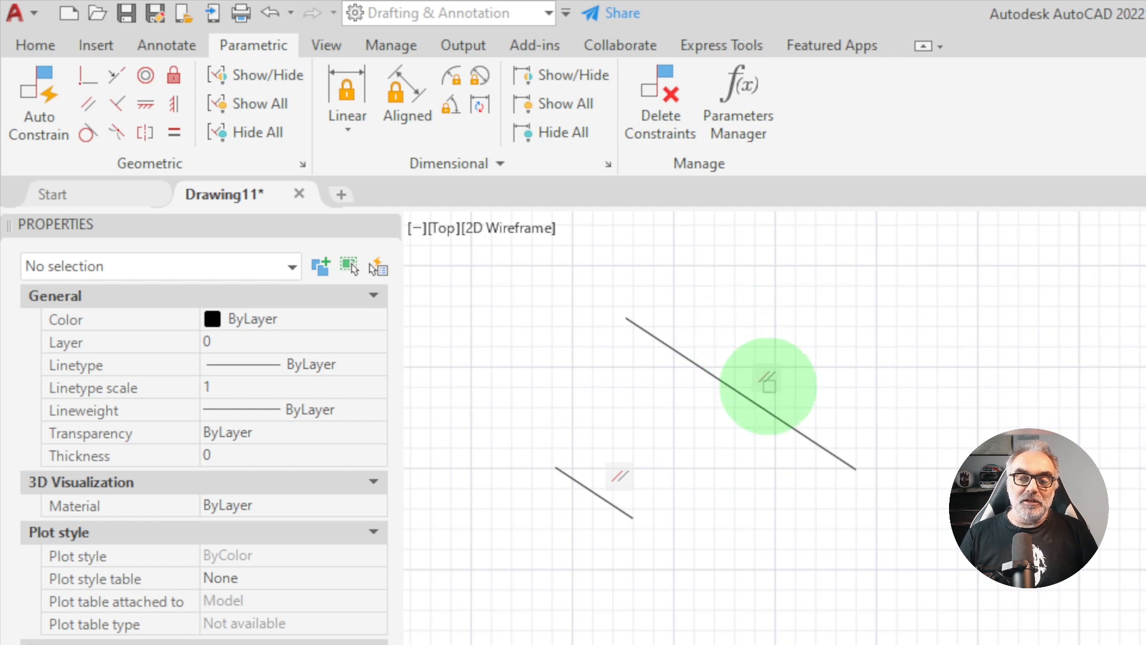
click(742, 397)
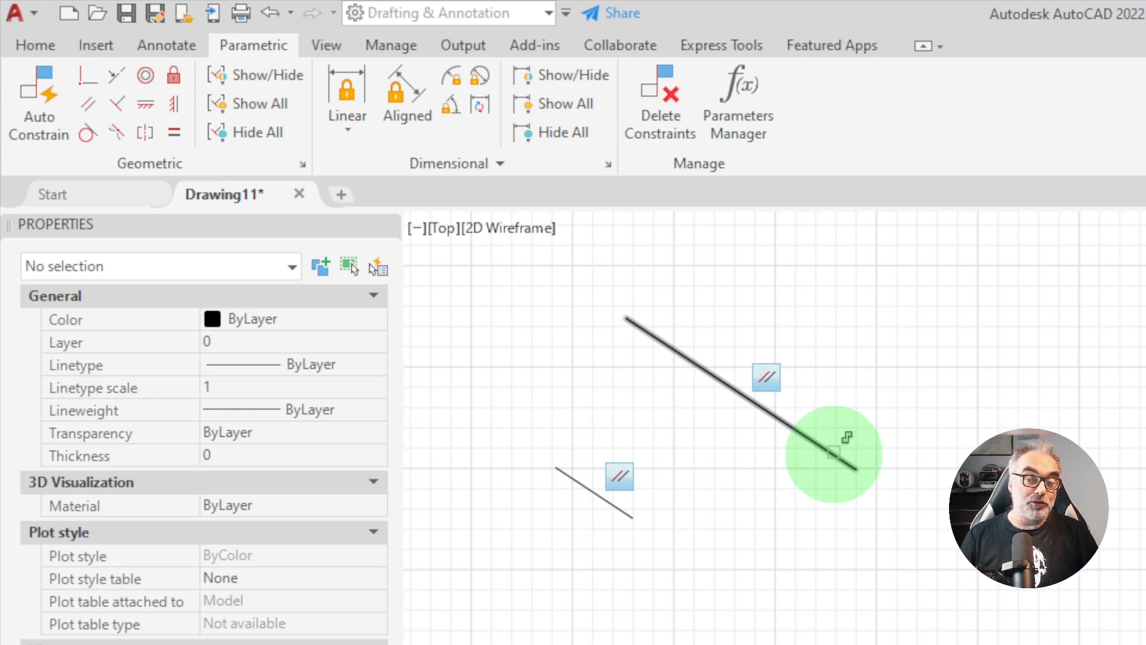
key(Return)
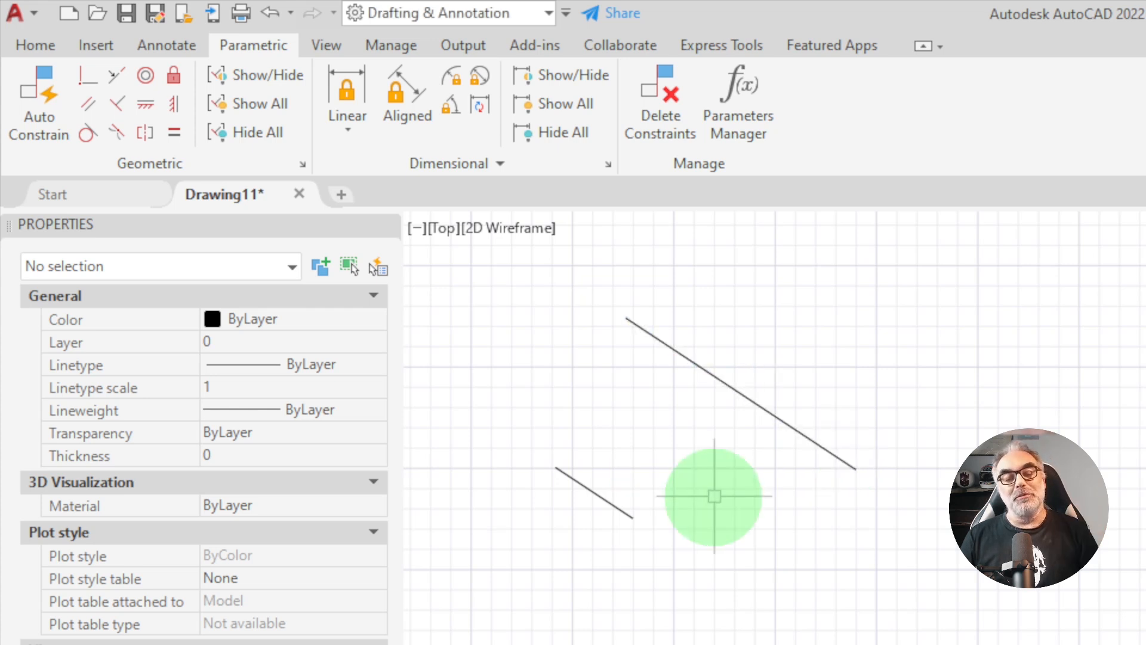
Step: Apply a Perpendicular constraint with the short line as reference and the long line selected near its upper end
click(117, 107)
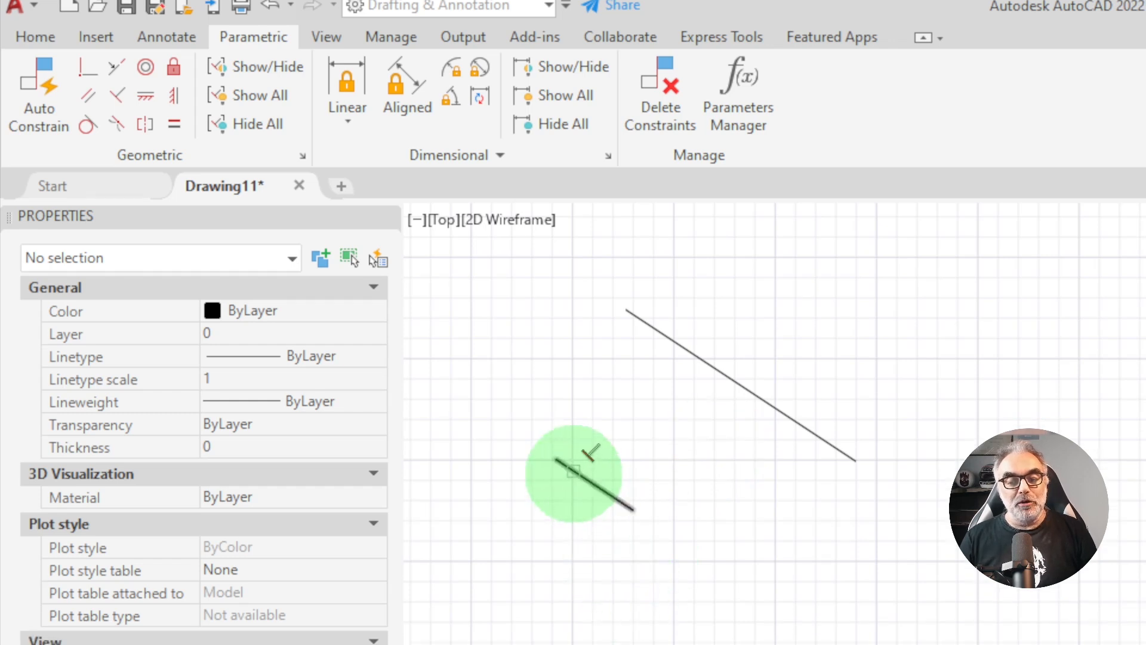
click(571, 468)
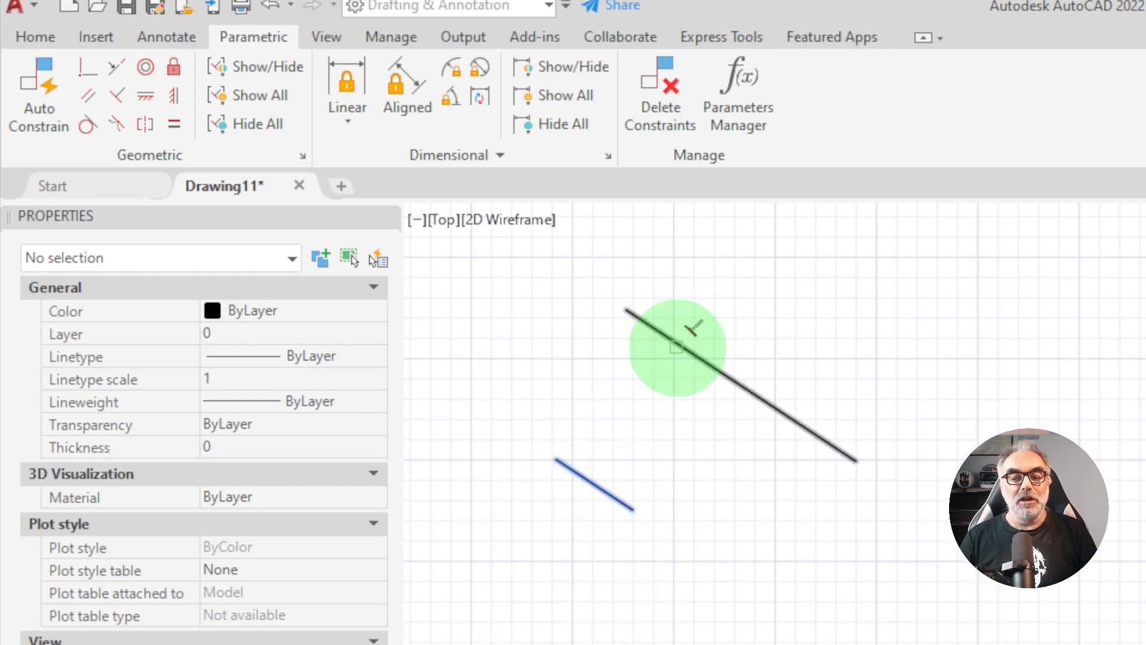
click(676, 347)
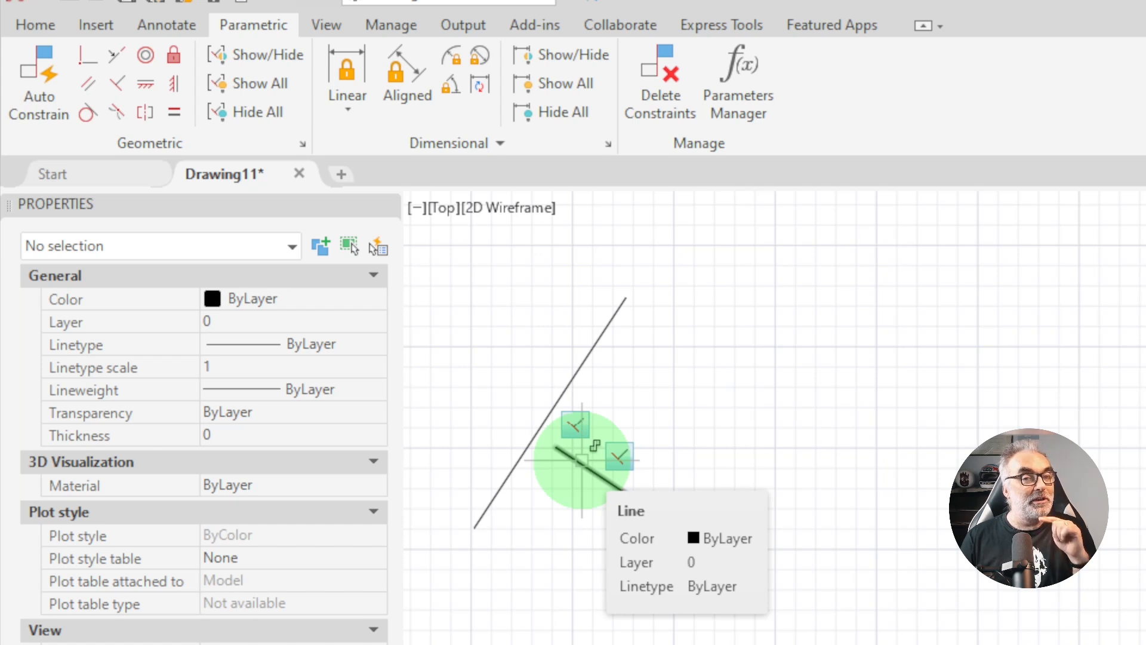
Step: Delete the Perpendicular constraint from the short line
click(667, 65)
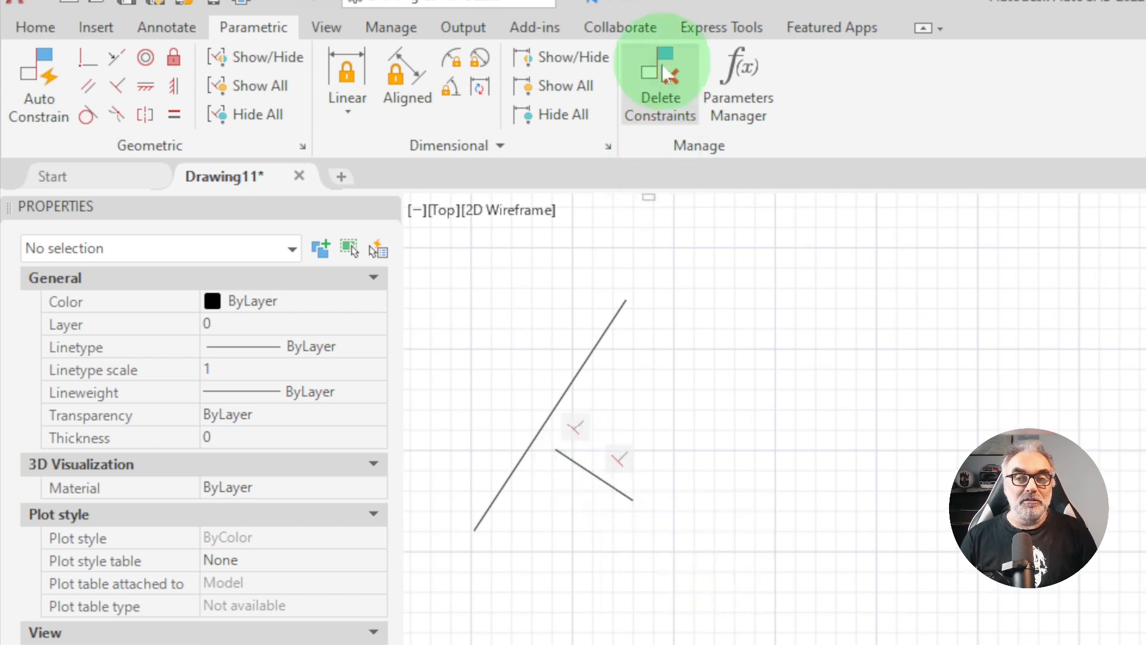
click(593, 474)
key(Return)
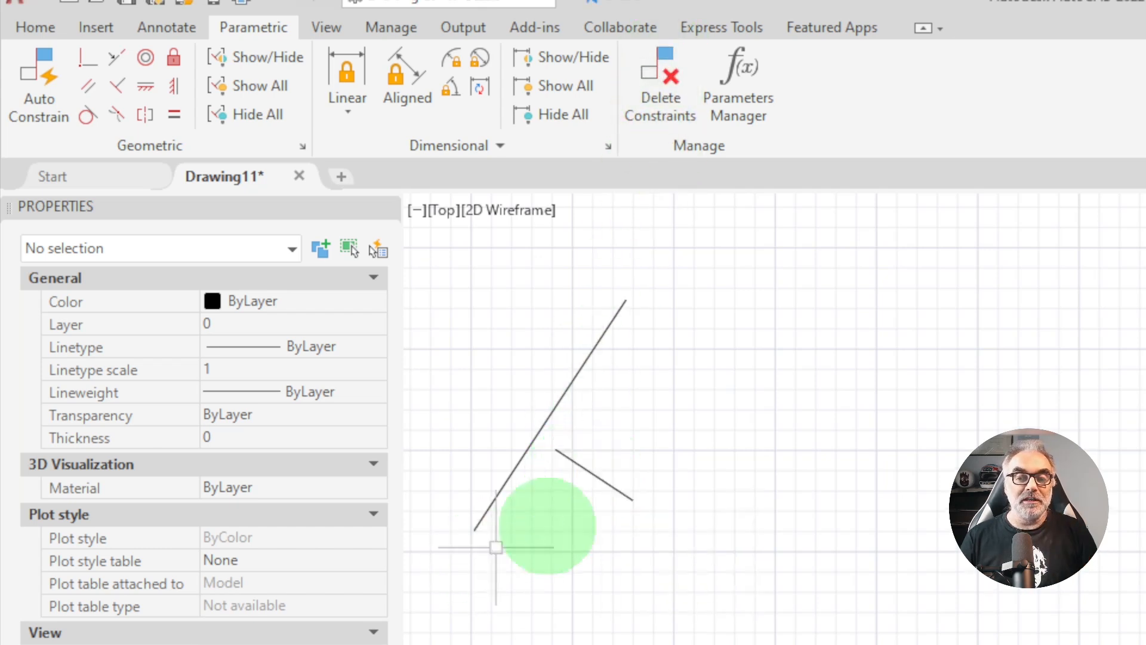
Step: Stretch the short line's lower-right endpoint up and far to the right, giving it a gentle upward slope, and clear the selection
click(607, 485)
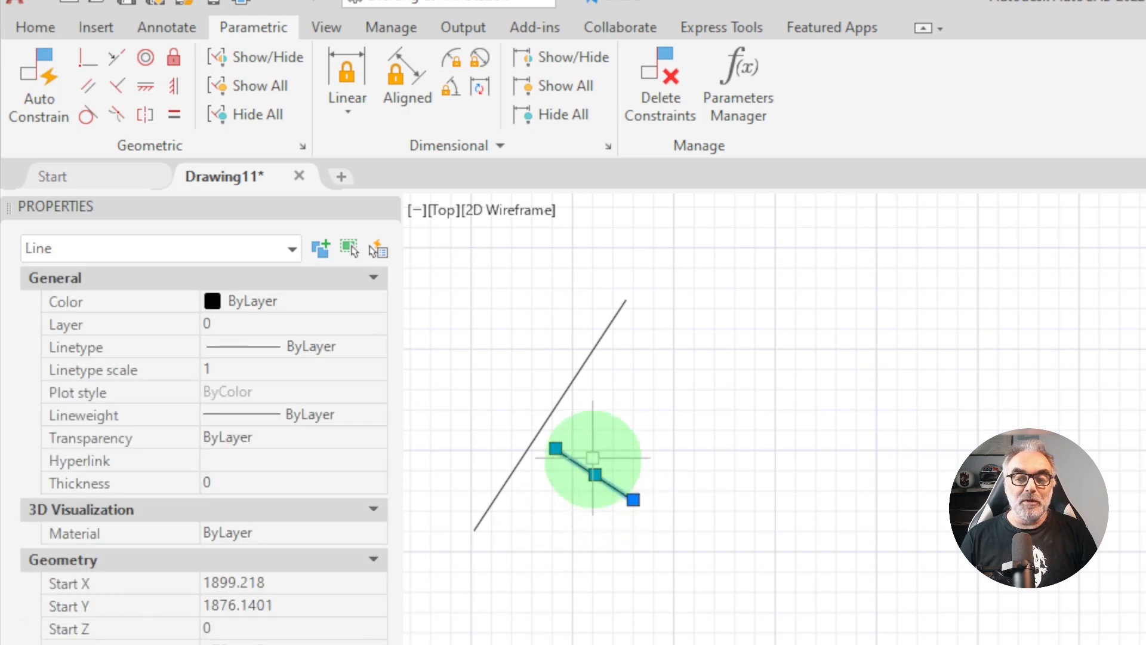
click(633, 500)
click(807, 414)
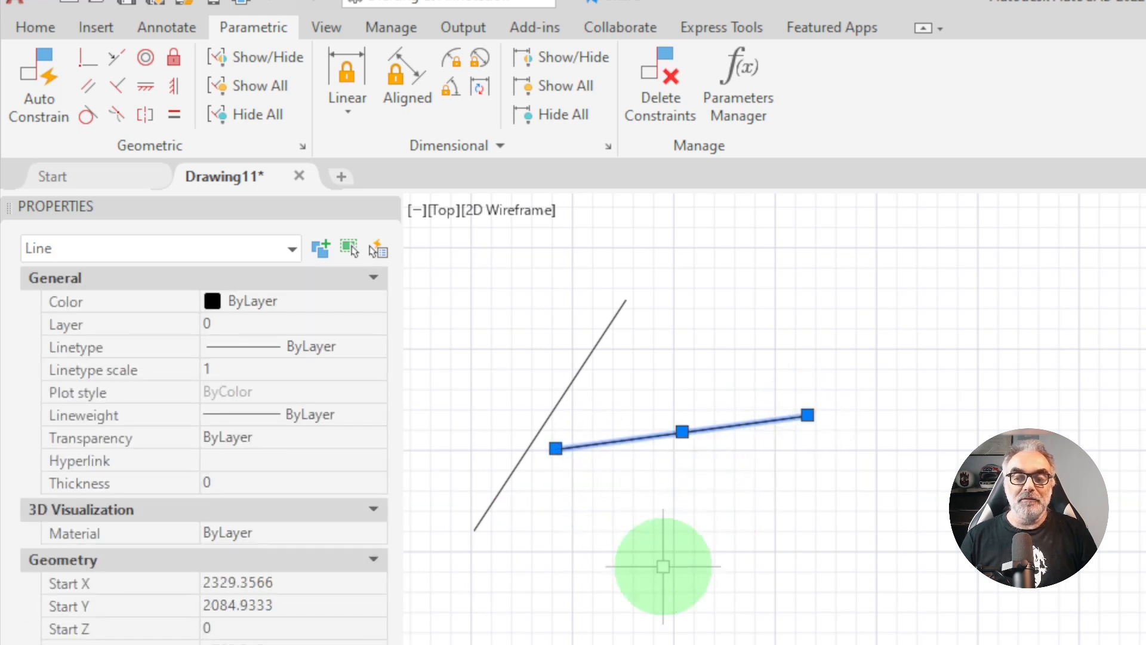
key(Escape)
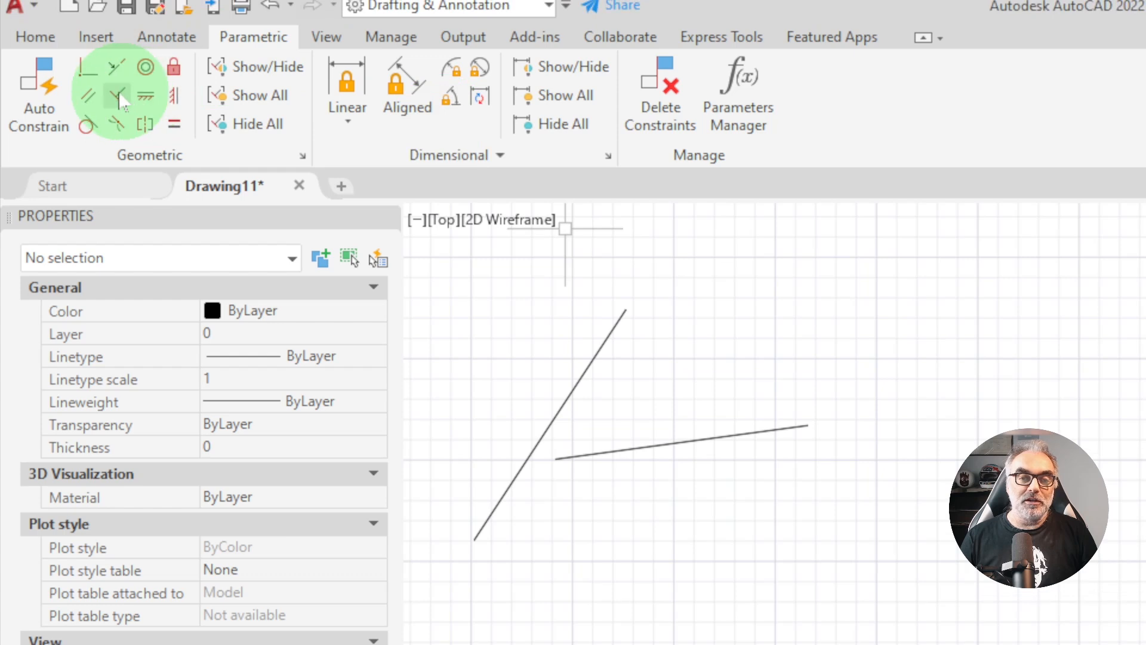
Step: Apply a Perpendicular constraint with the shallow line as reference and the steep line selected near its upper half
click(120, 98)
click(595, 465)
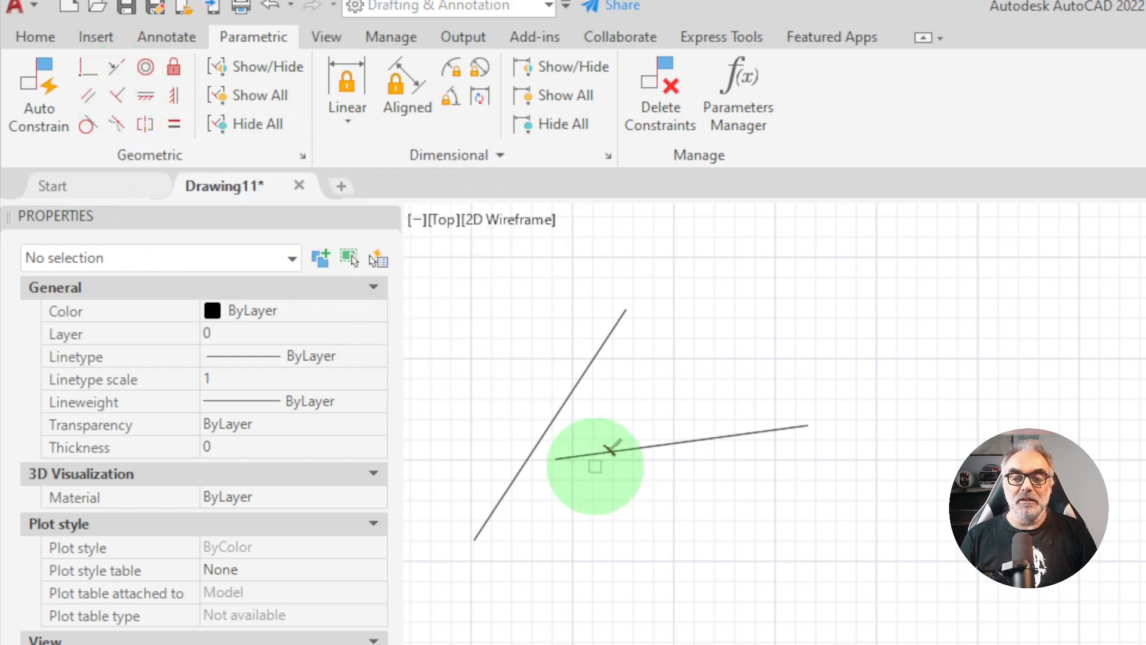
click(588, 459)
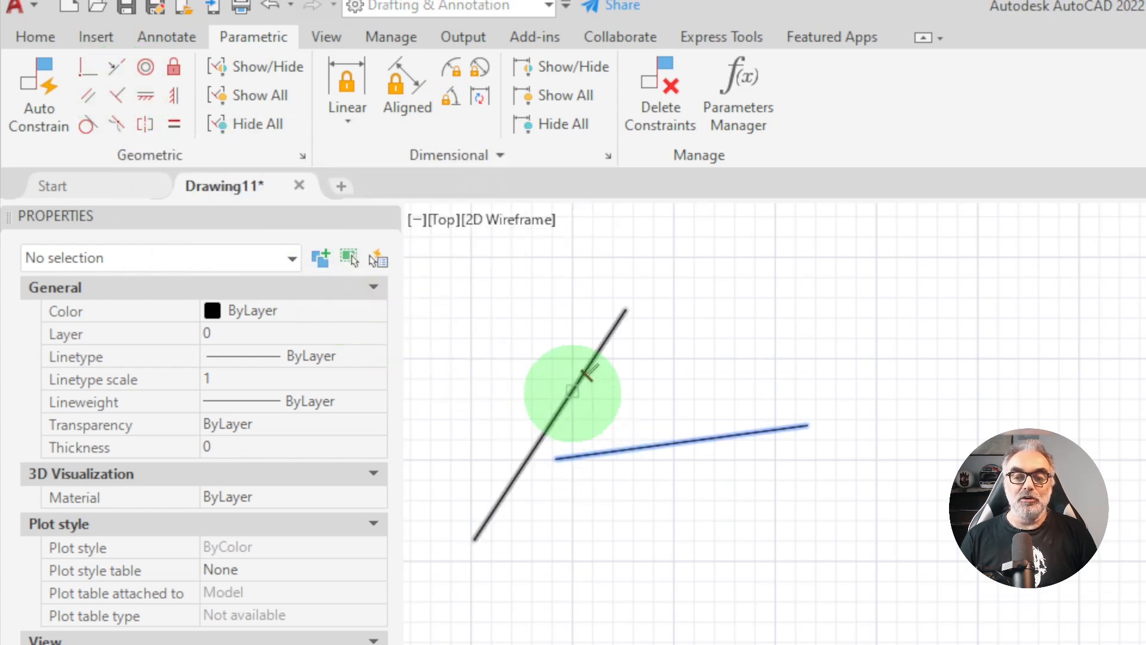
click(572, 391)
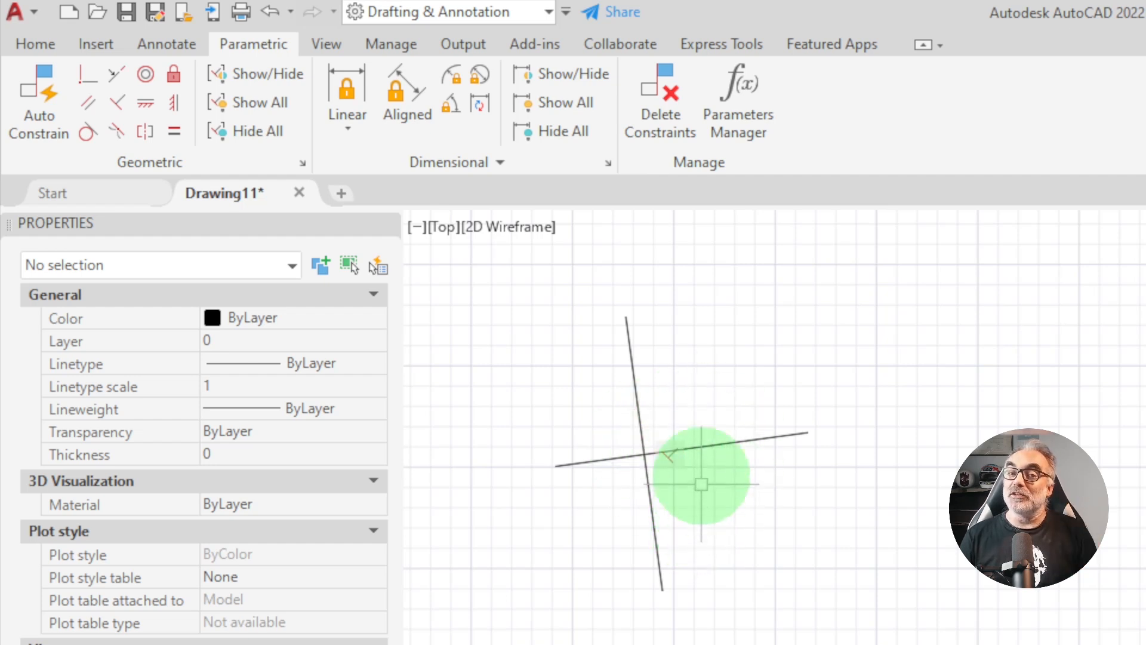
Step: Apply a Coincident constraint joining the shallow line's left endpoint to the steep line's lower endpoint
click(88, 80)
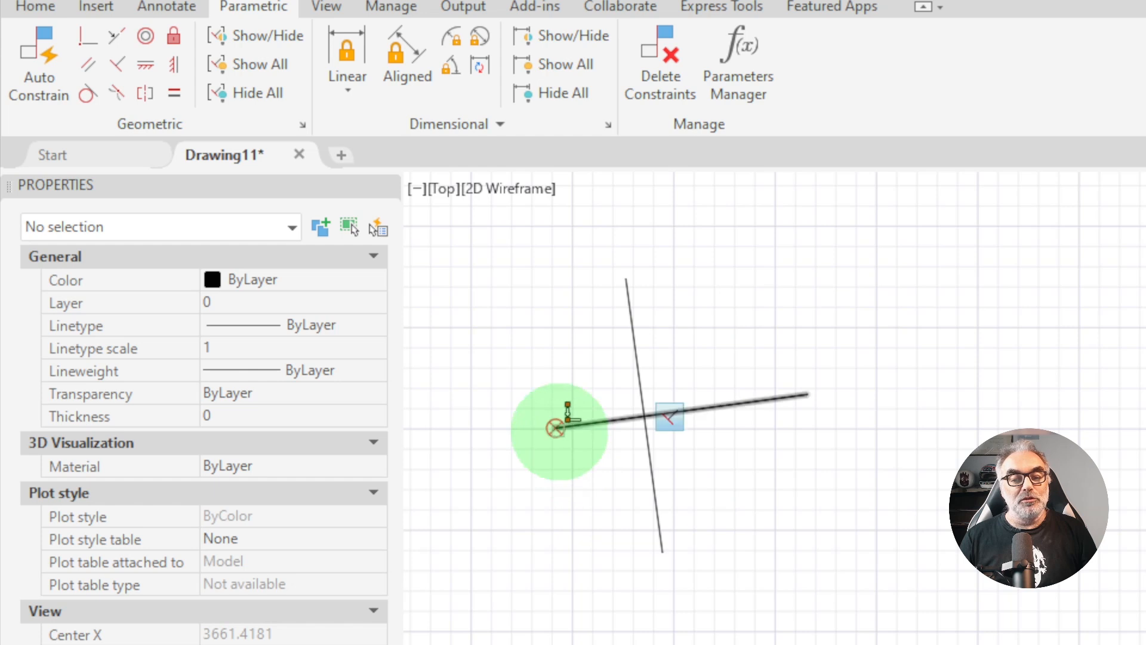
click(555, 428)
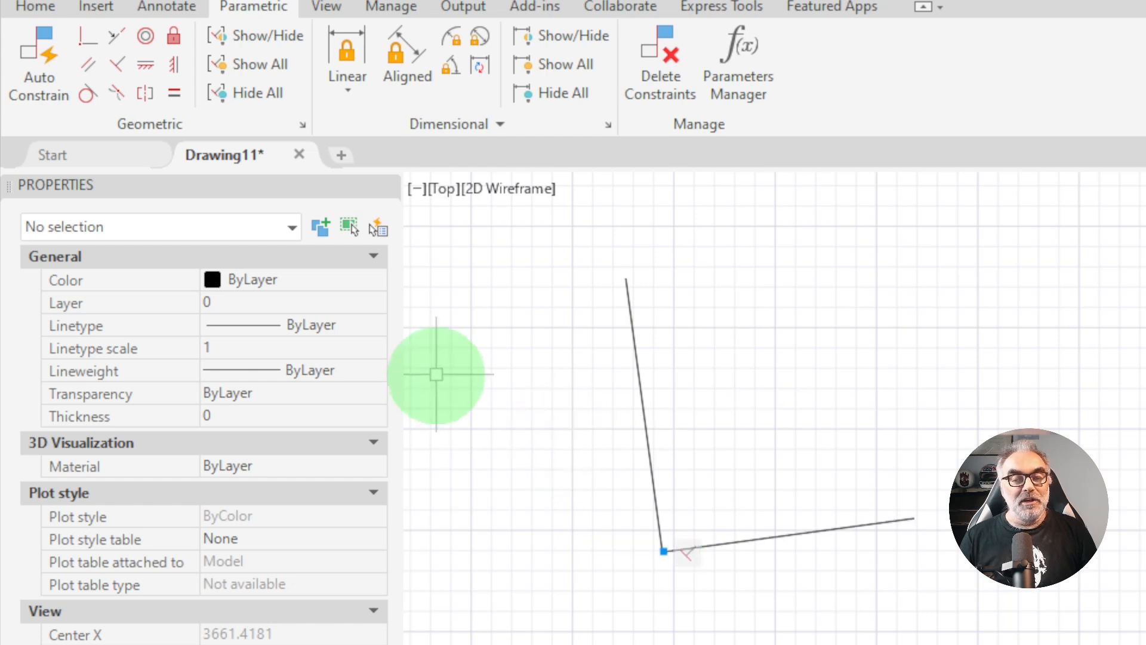
Step: Move the shallow line upward to test how the perpendicular steep line joined to its left endpoint follows
scroll(770, 573, up, 2)
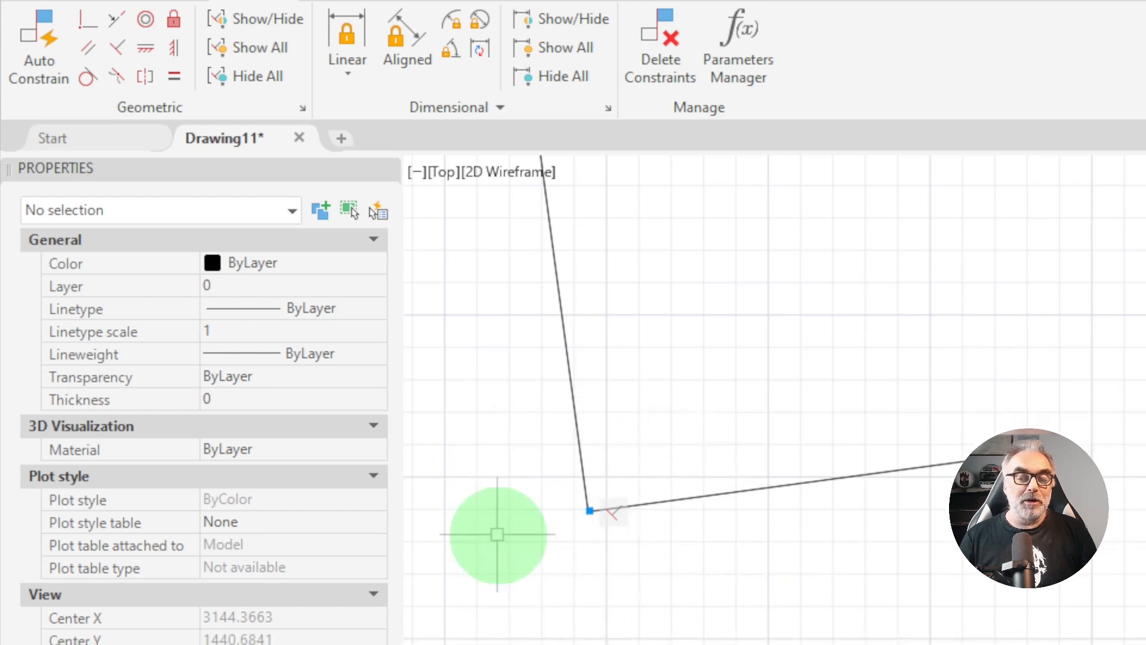
scroll(547, 527, down, 3)
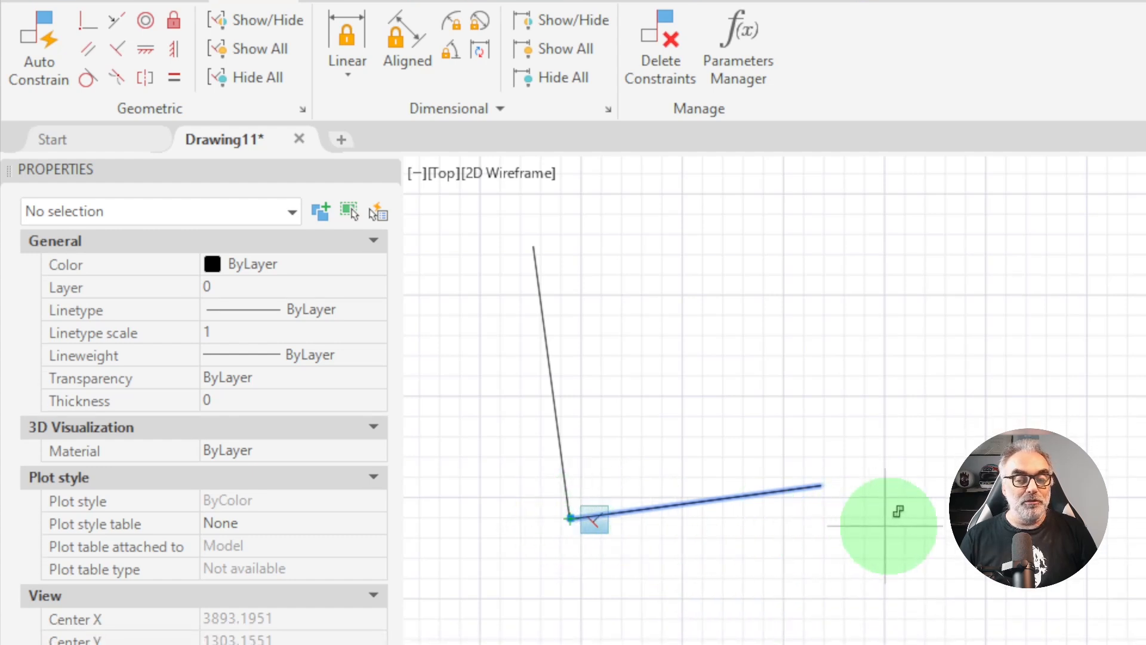
drag(899, 428, 932, 238)
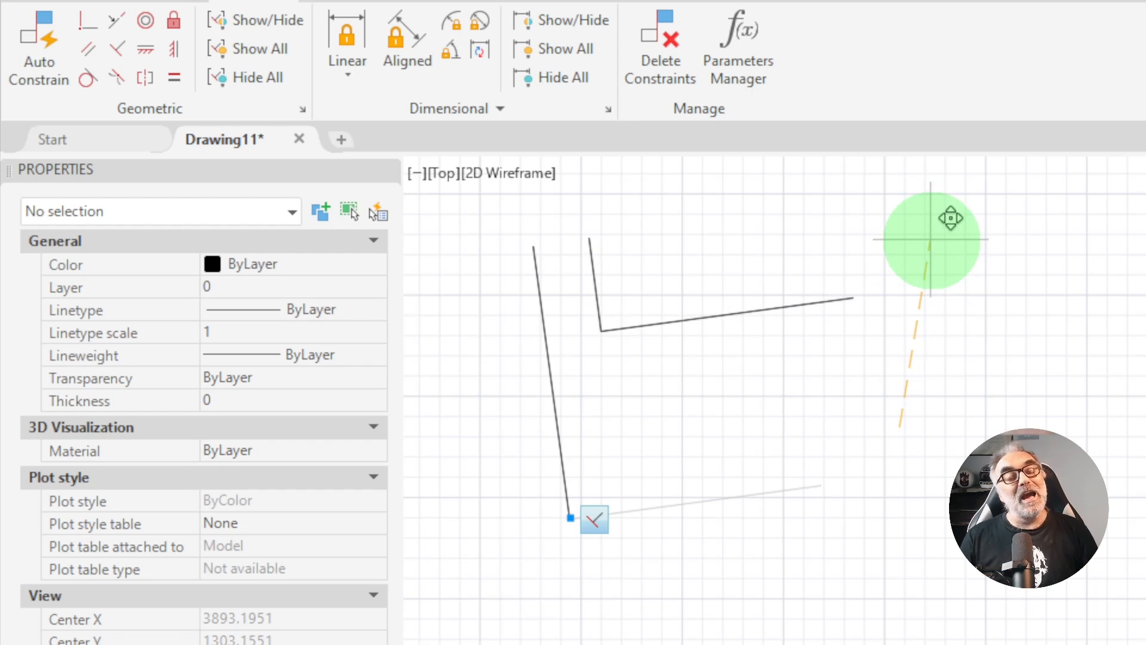
drag(931, 239, 555, 241)
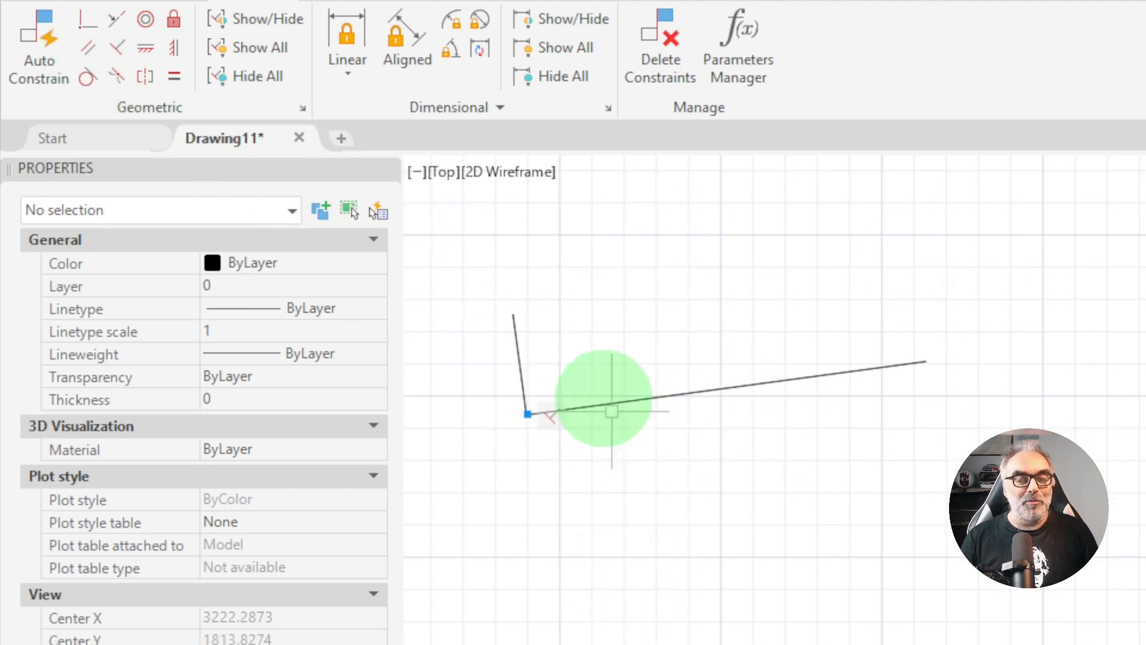
Step: Try to apply a Parallel constraint with the long shallow line as reference and the short steep line as second object
click(554, 421)
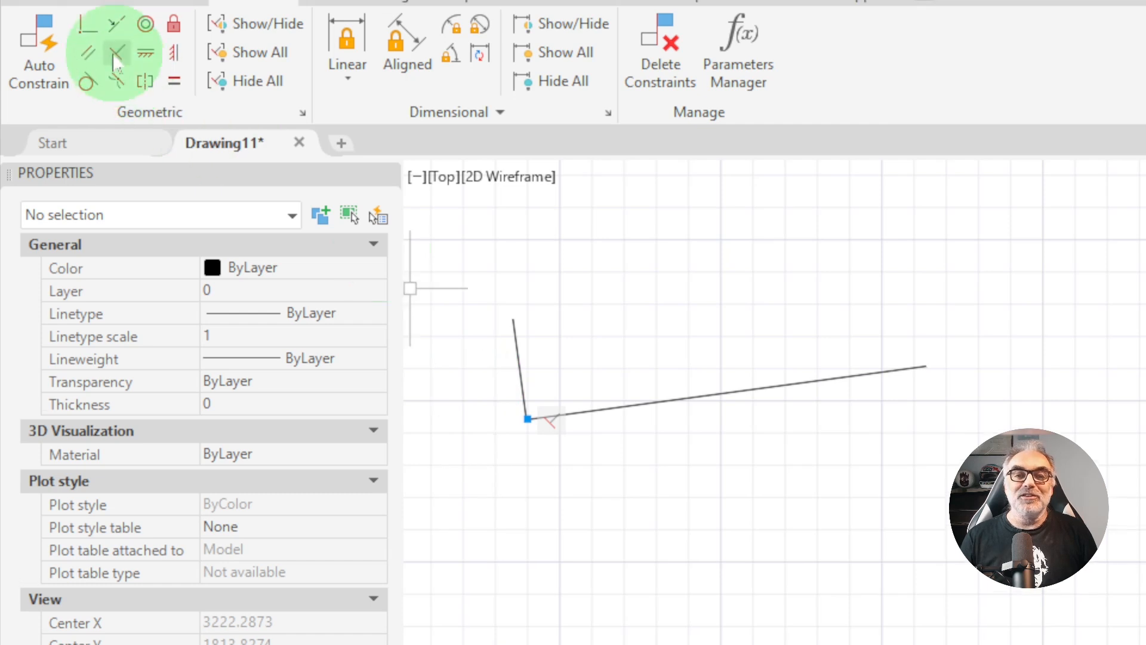
click(88, 65)
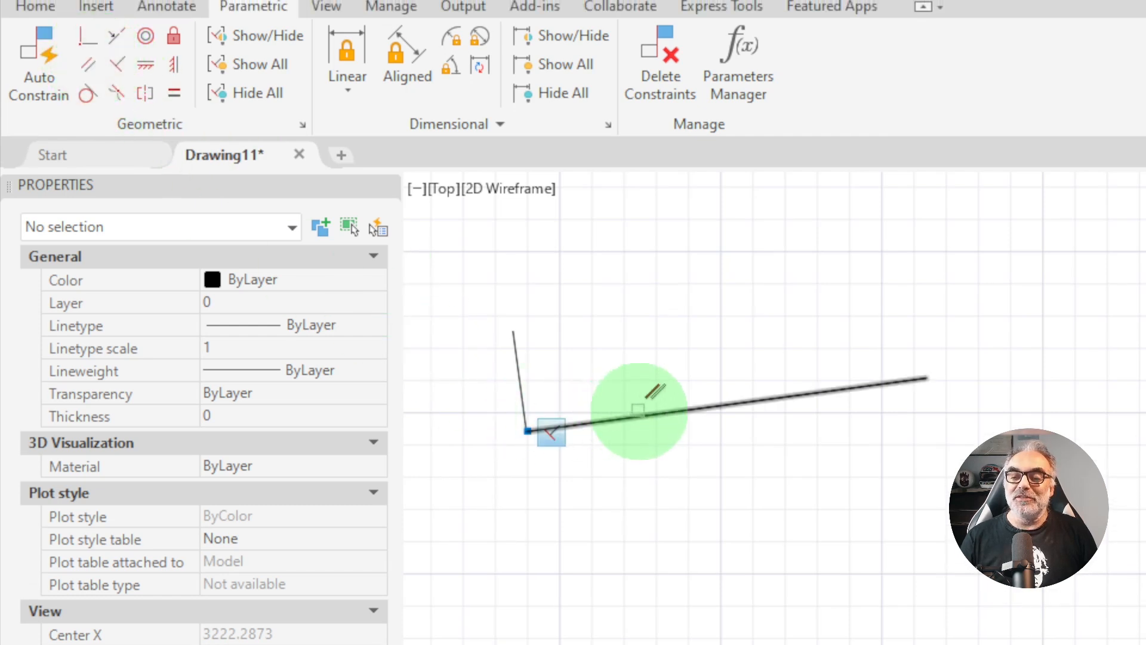
click(644, 414)
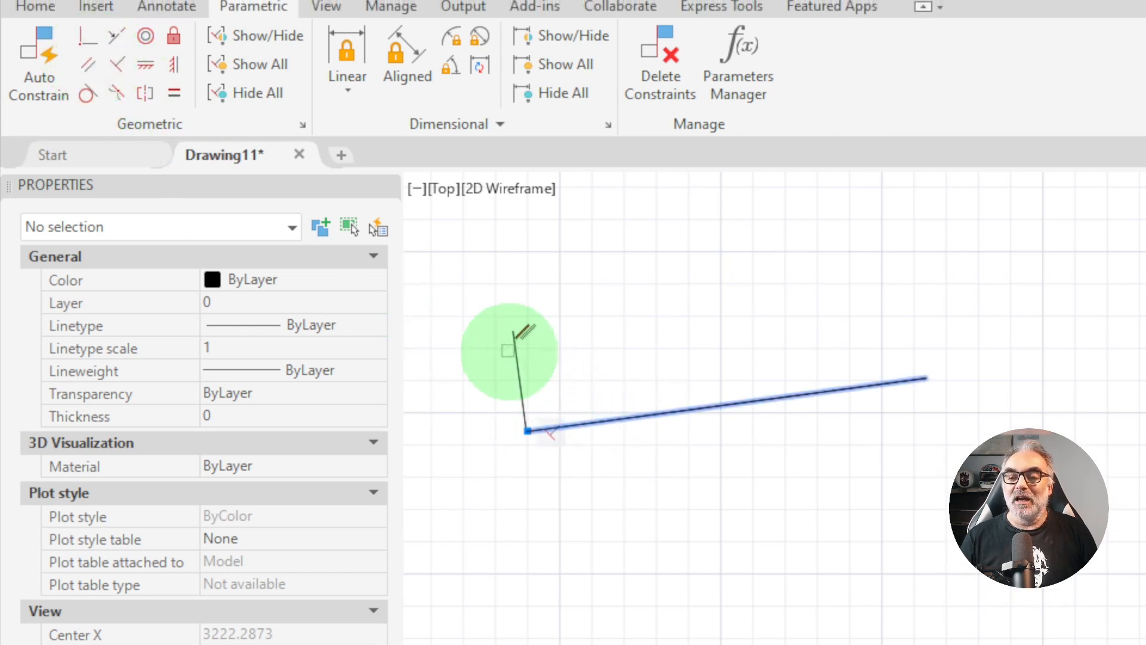
click(510, 350)
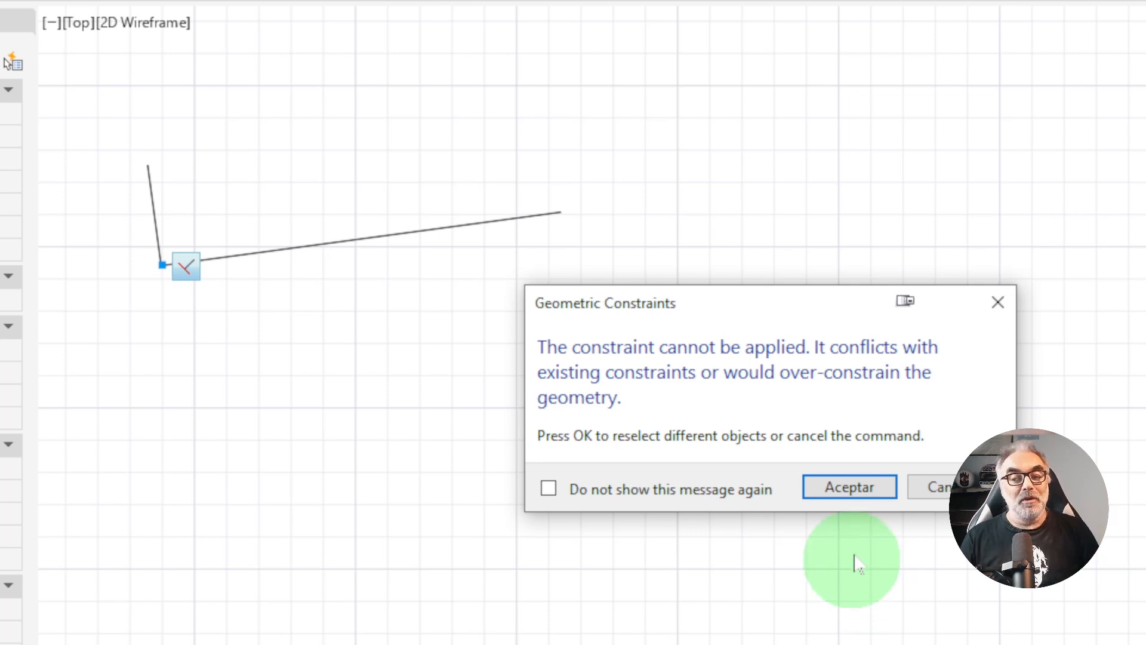
click(924, 491)
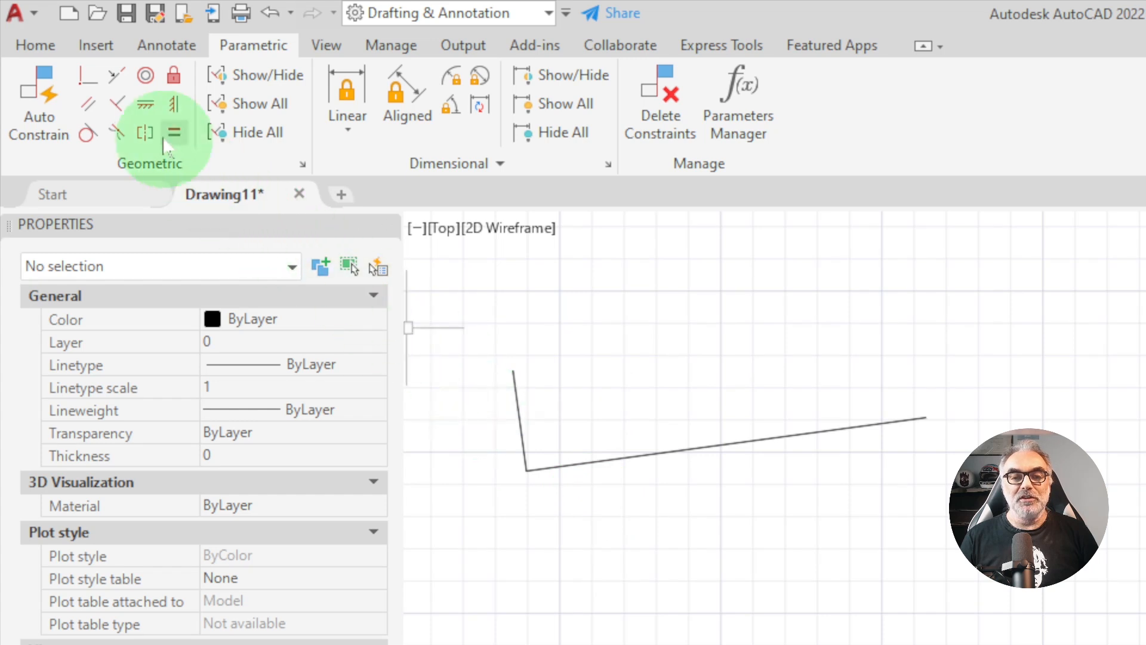
Step: Apply a Horizontal constraint to the short steep line, selected near its upper end
click(145, 111)
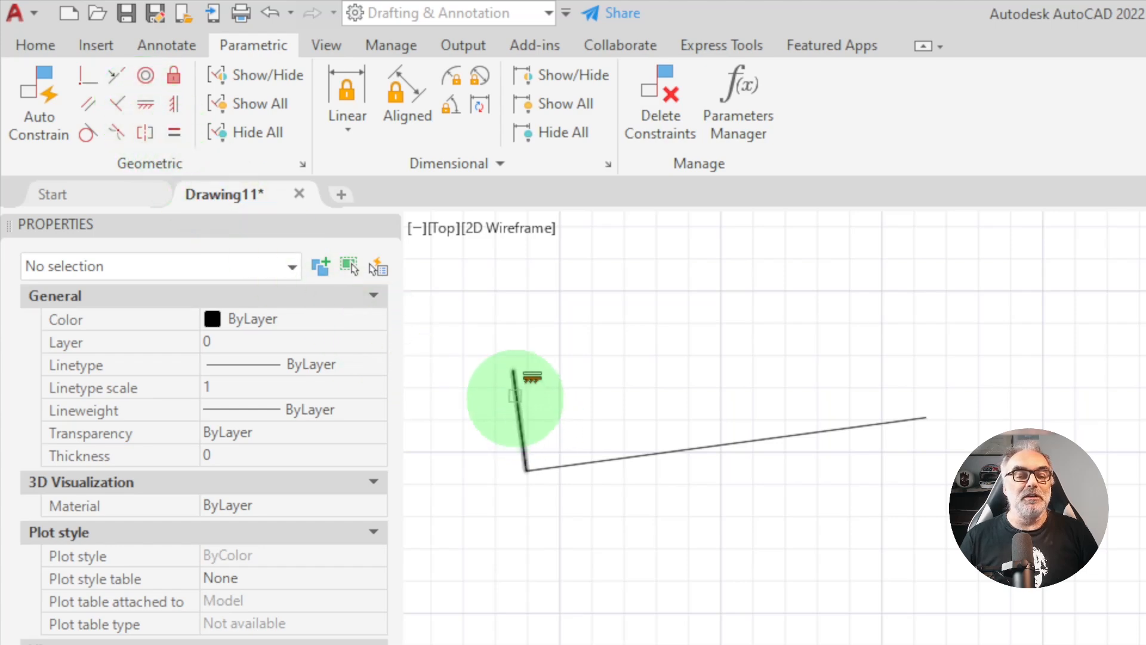
click(514, 395)
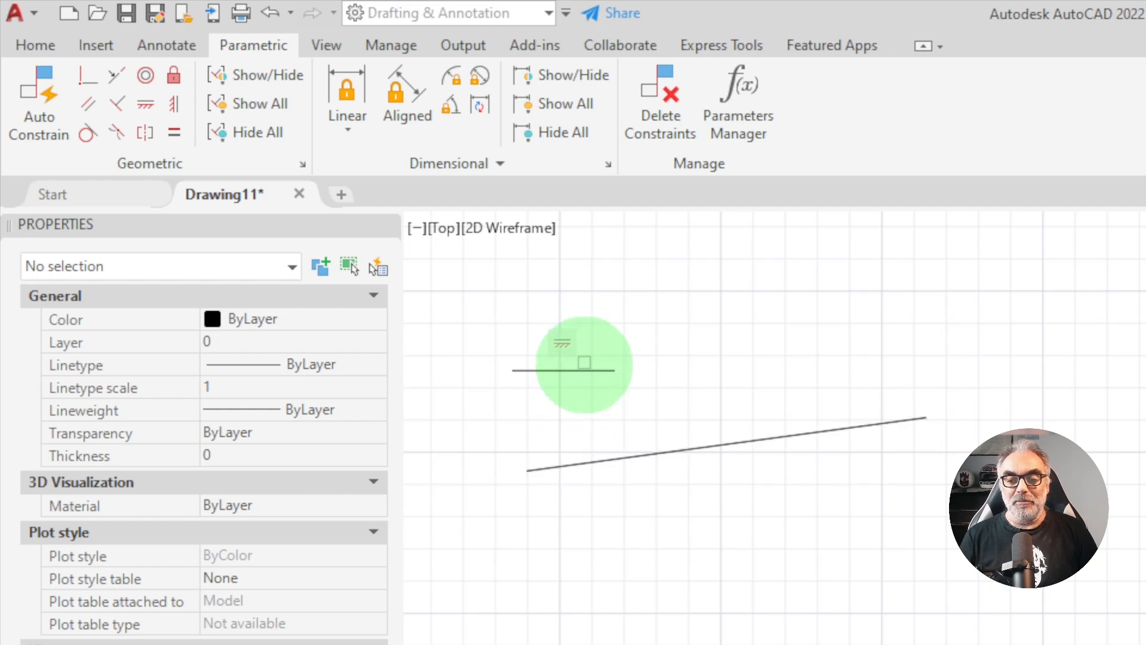
Step: Try to rotate the short horizontal line about the long line's left endpoint, choosing to maintain the constraints
click(571, 369)
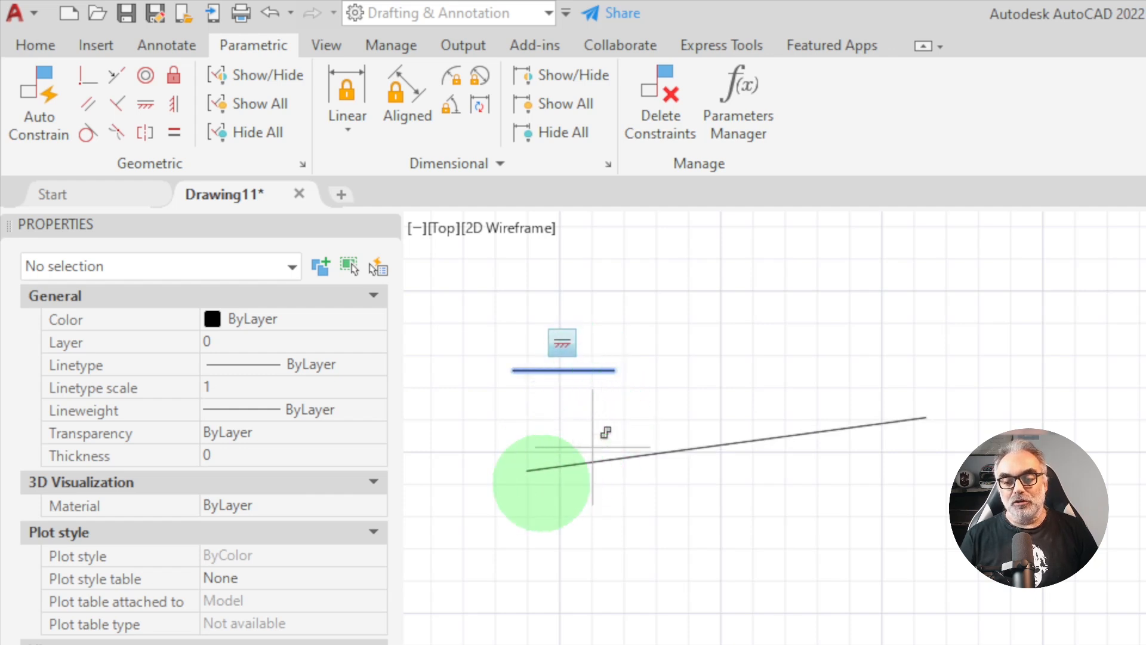
click(527, 469)
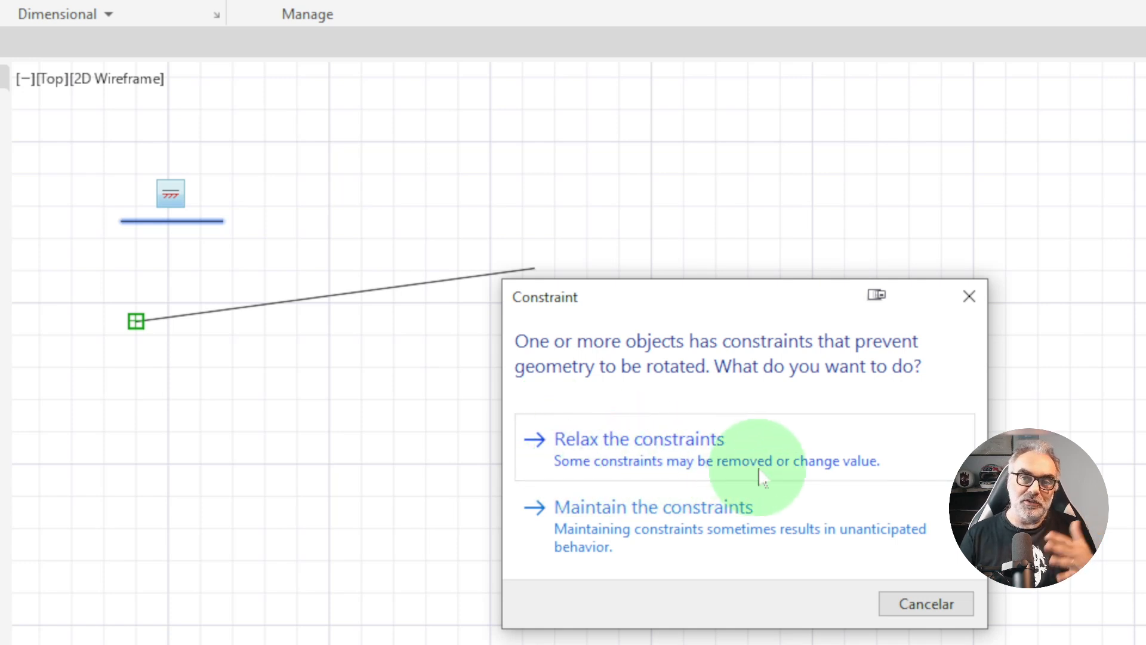
click(627, 507)
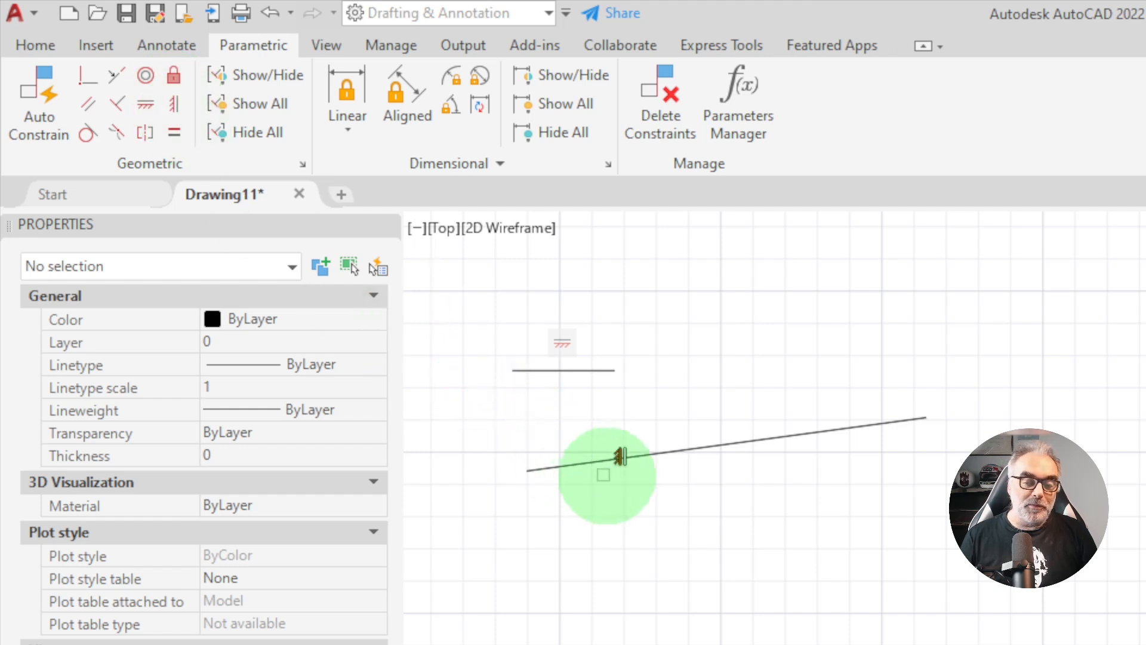
Step: Apply a Vertical constraint to the long sloping line and move the short horizontal line to the vertical line's lower right
click(613, 466)
click(606, 421)
key(Return)
click(690, 278)
click(839, 364)
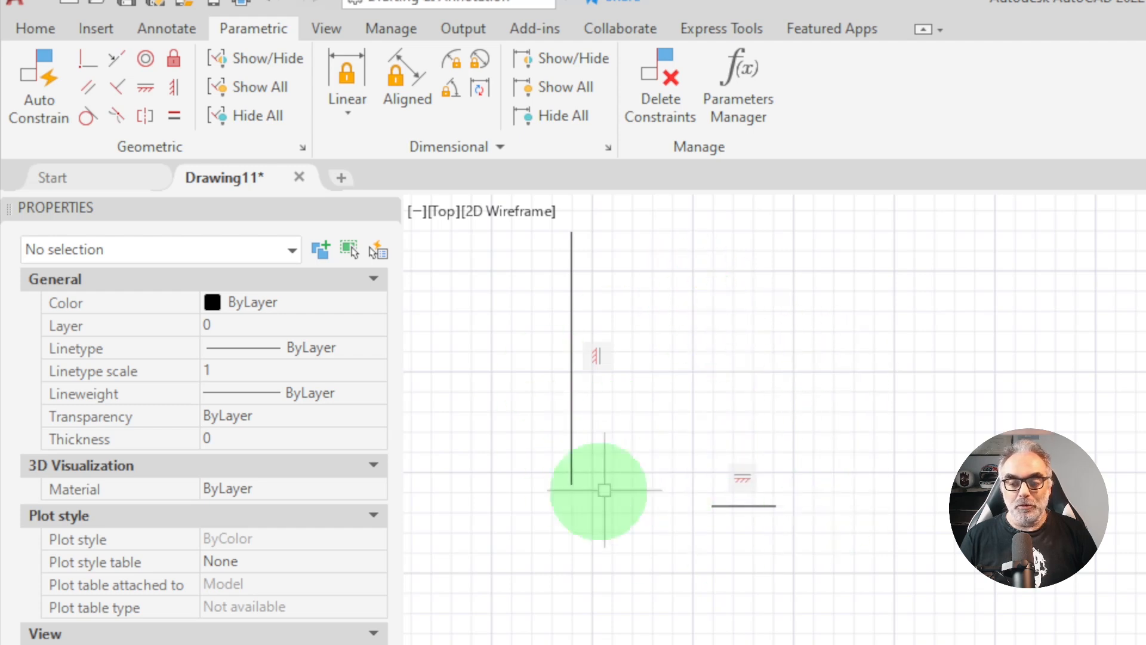
Step: Apply a Coincident constraint joining the vertical line's lower endpoint to the horizontal line's left endpoint
click(89, 70)
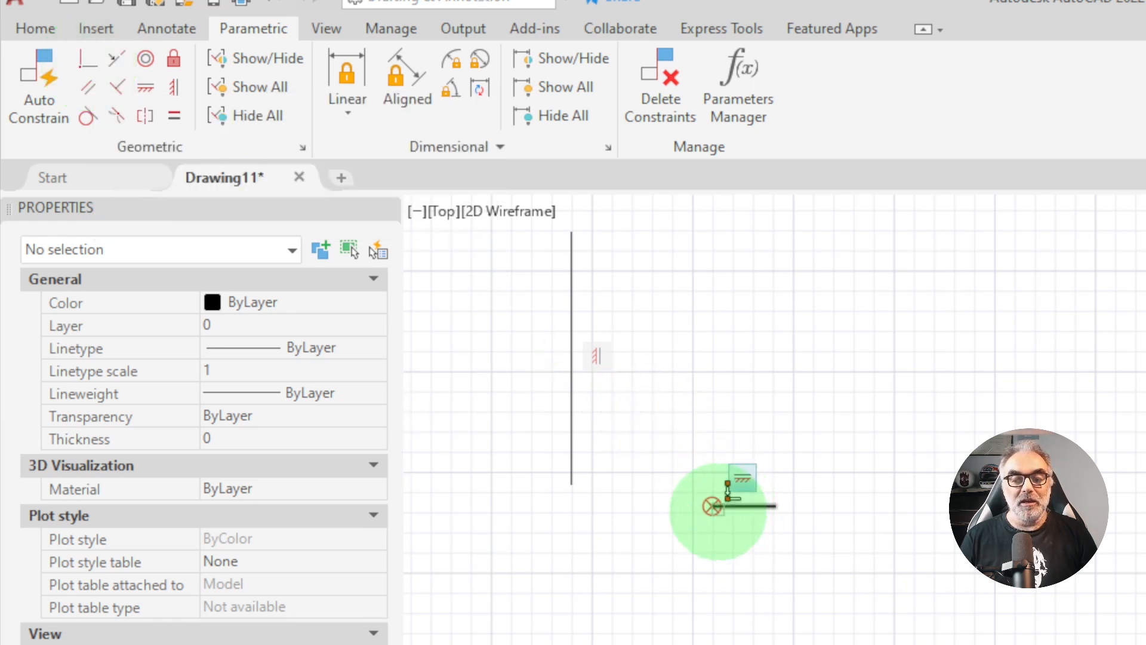
click(712, 507)
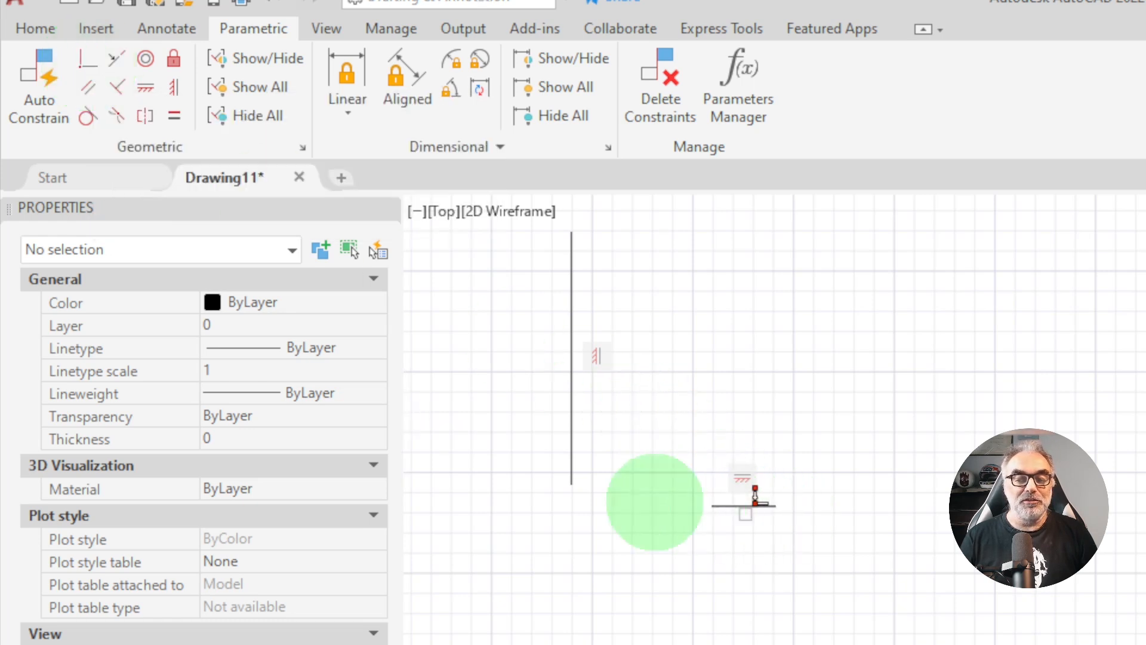
click(573, 481)
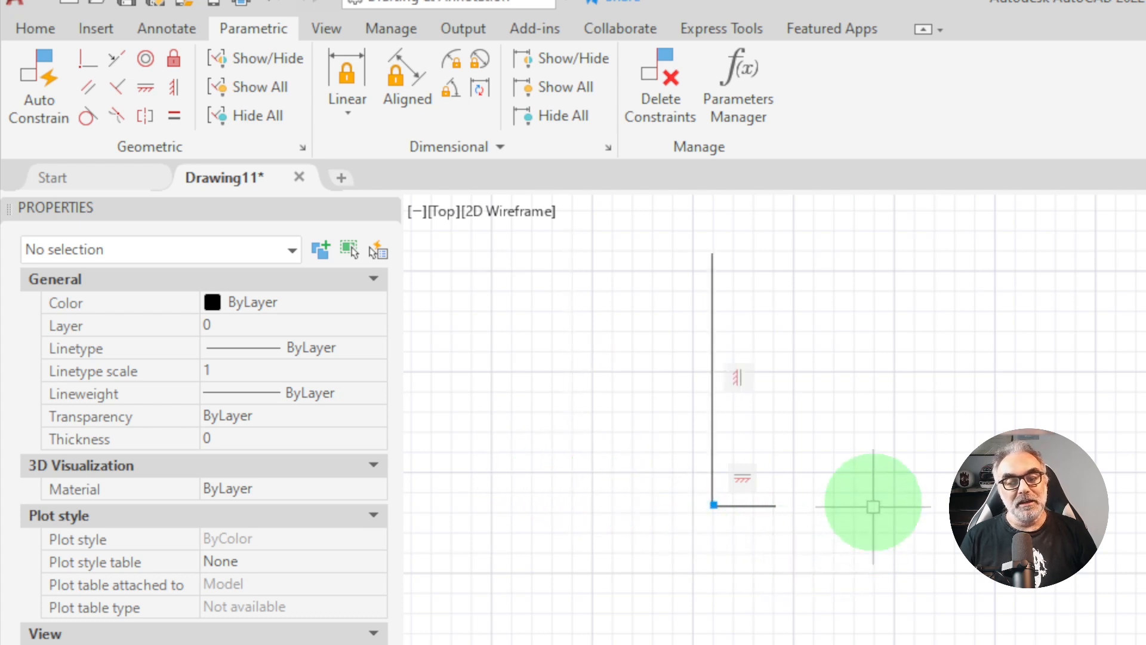
Step: Move the short horizontal line to the left to test how the coincident vertical line follows
scroll(873, 500, up, 2)
scroll(873, 499, down, 2)
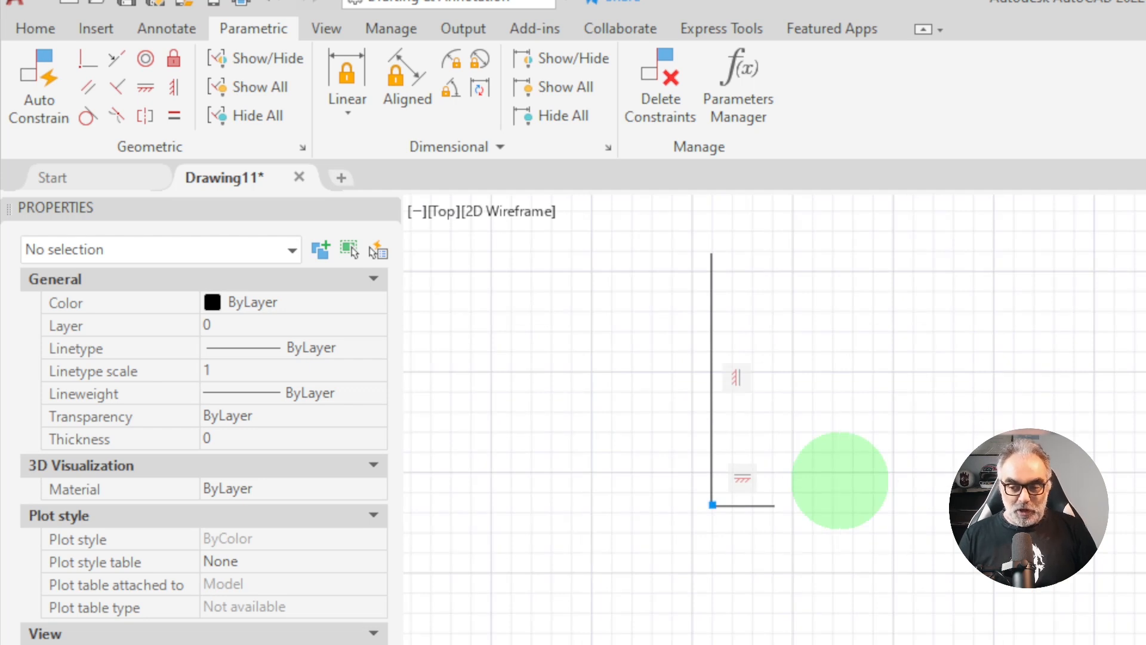
click(746, 504)
key(Return)
click(849, 583)
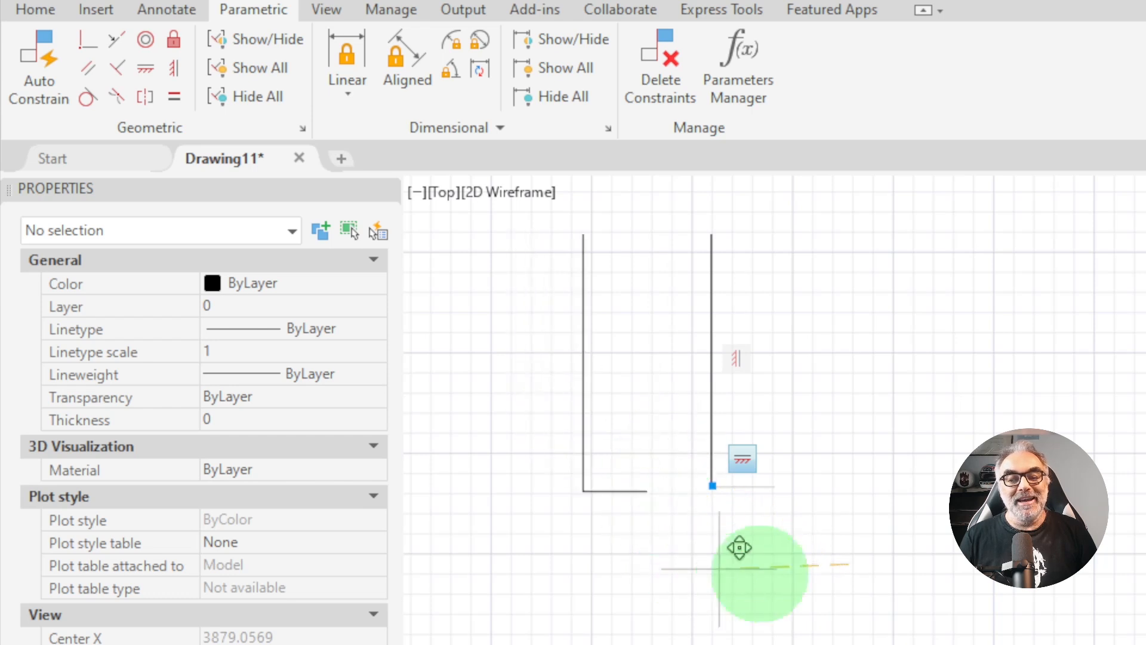
key(Escape)
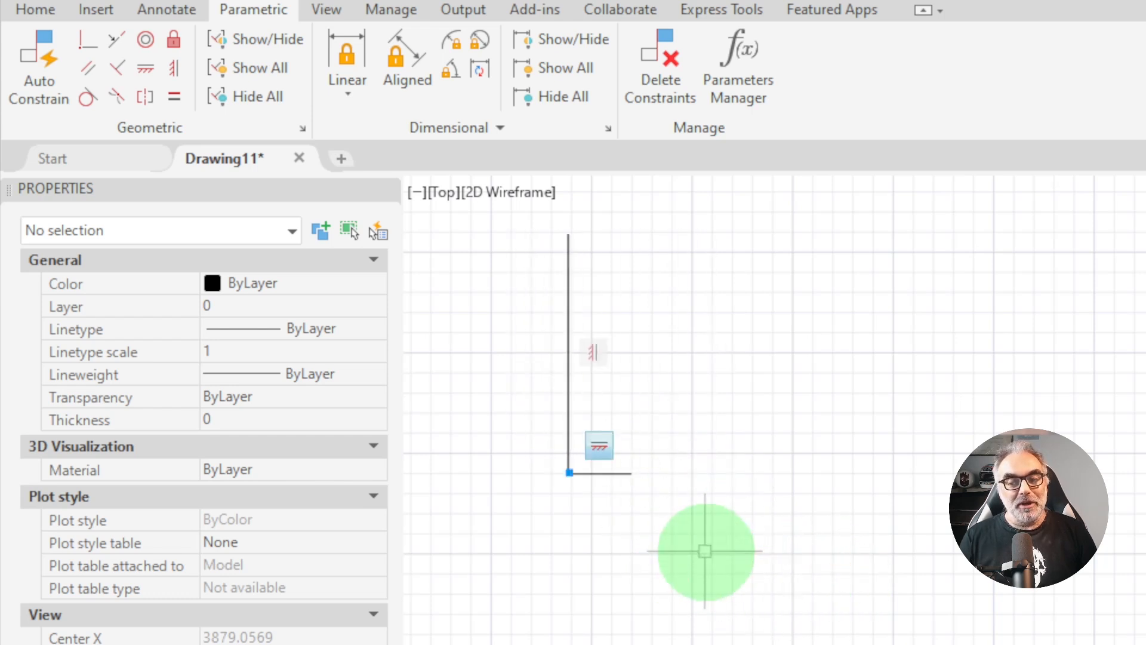
scroll(692, 435, up, 2)
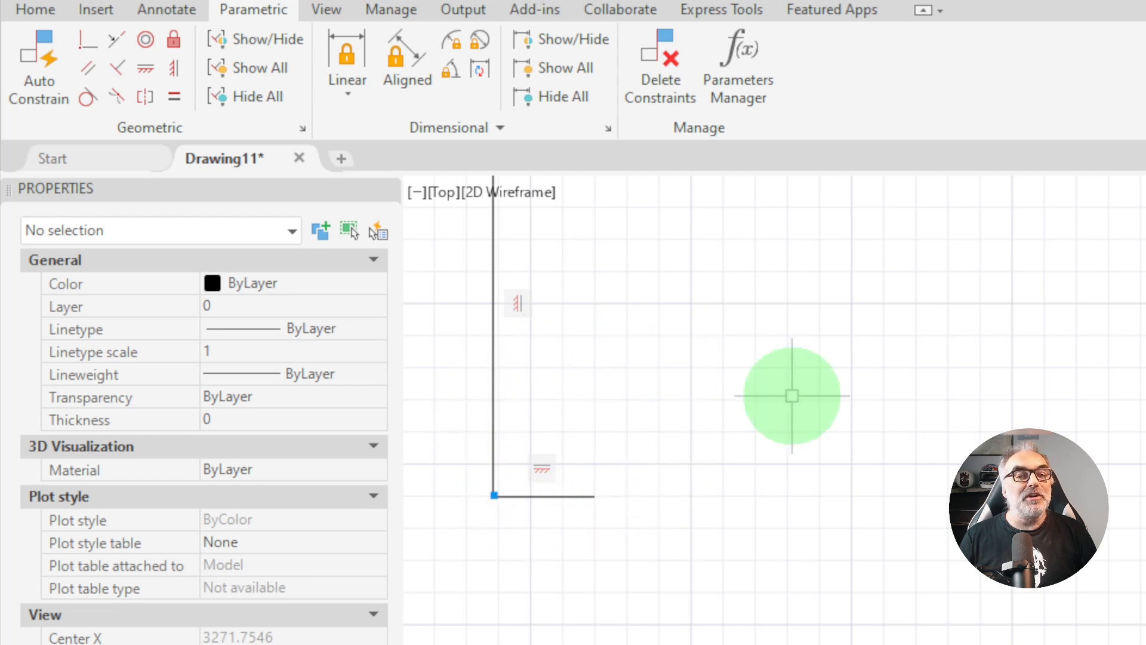
middle_drag(735, 413, 800, 453)
scroll(800, 453, down, 4)
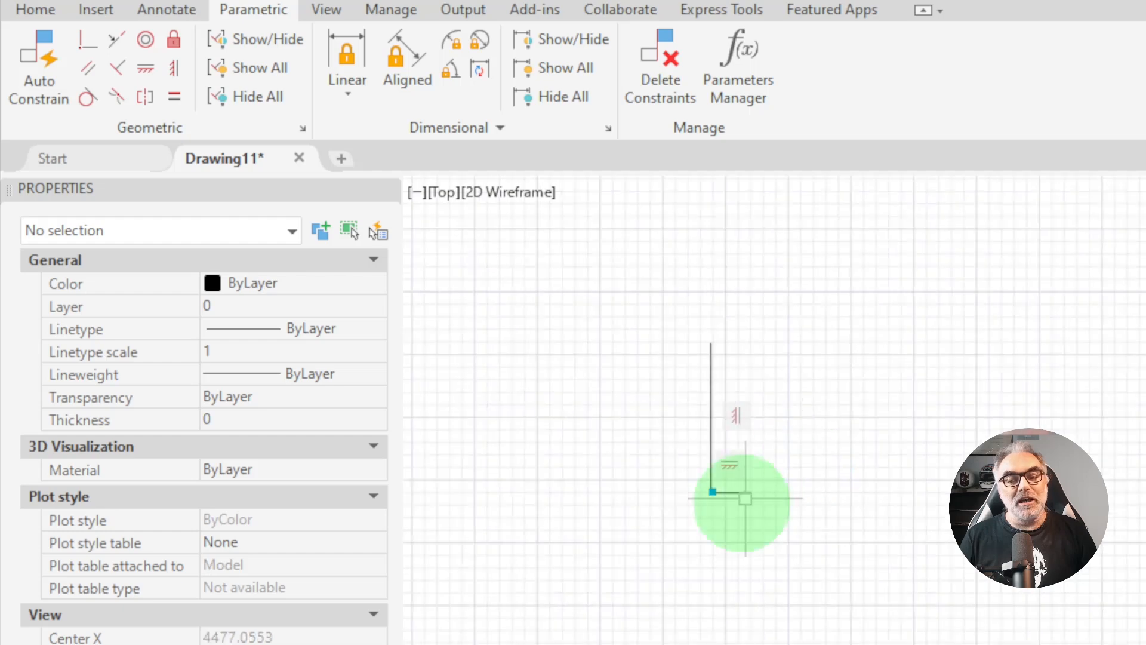